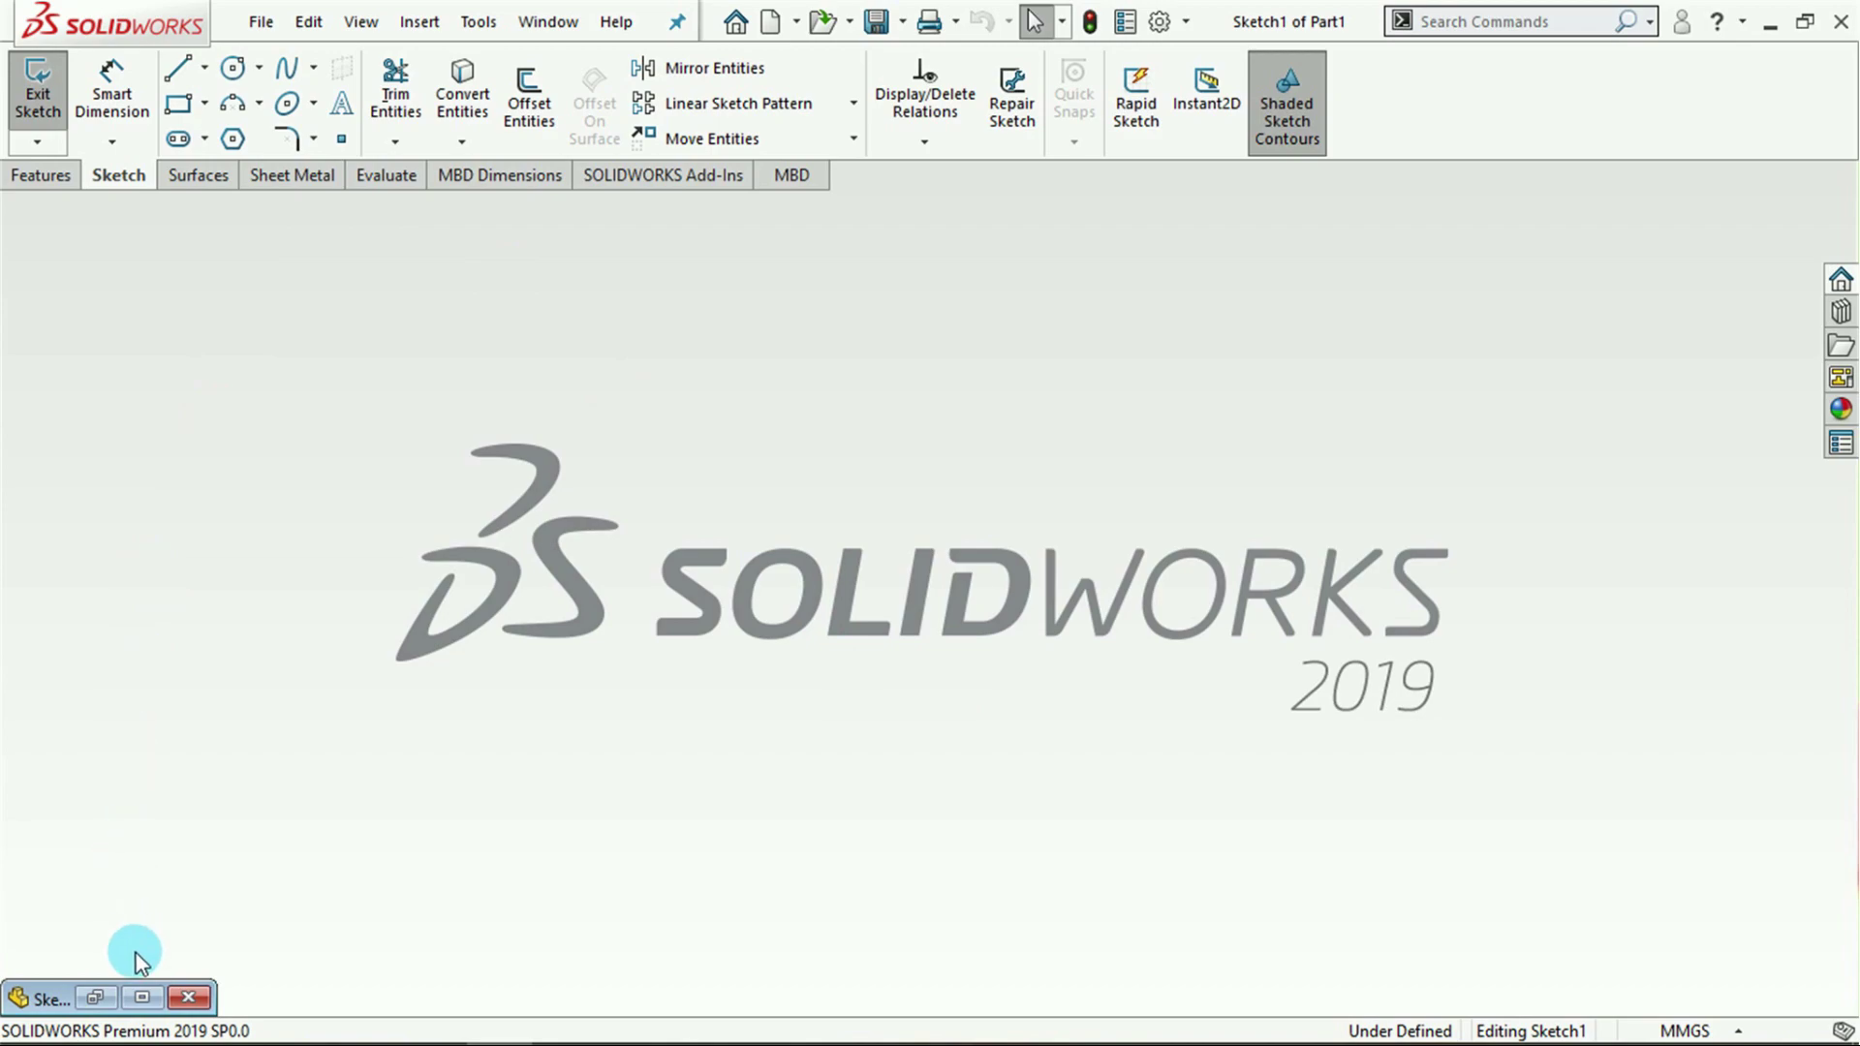
click(141, 998)
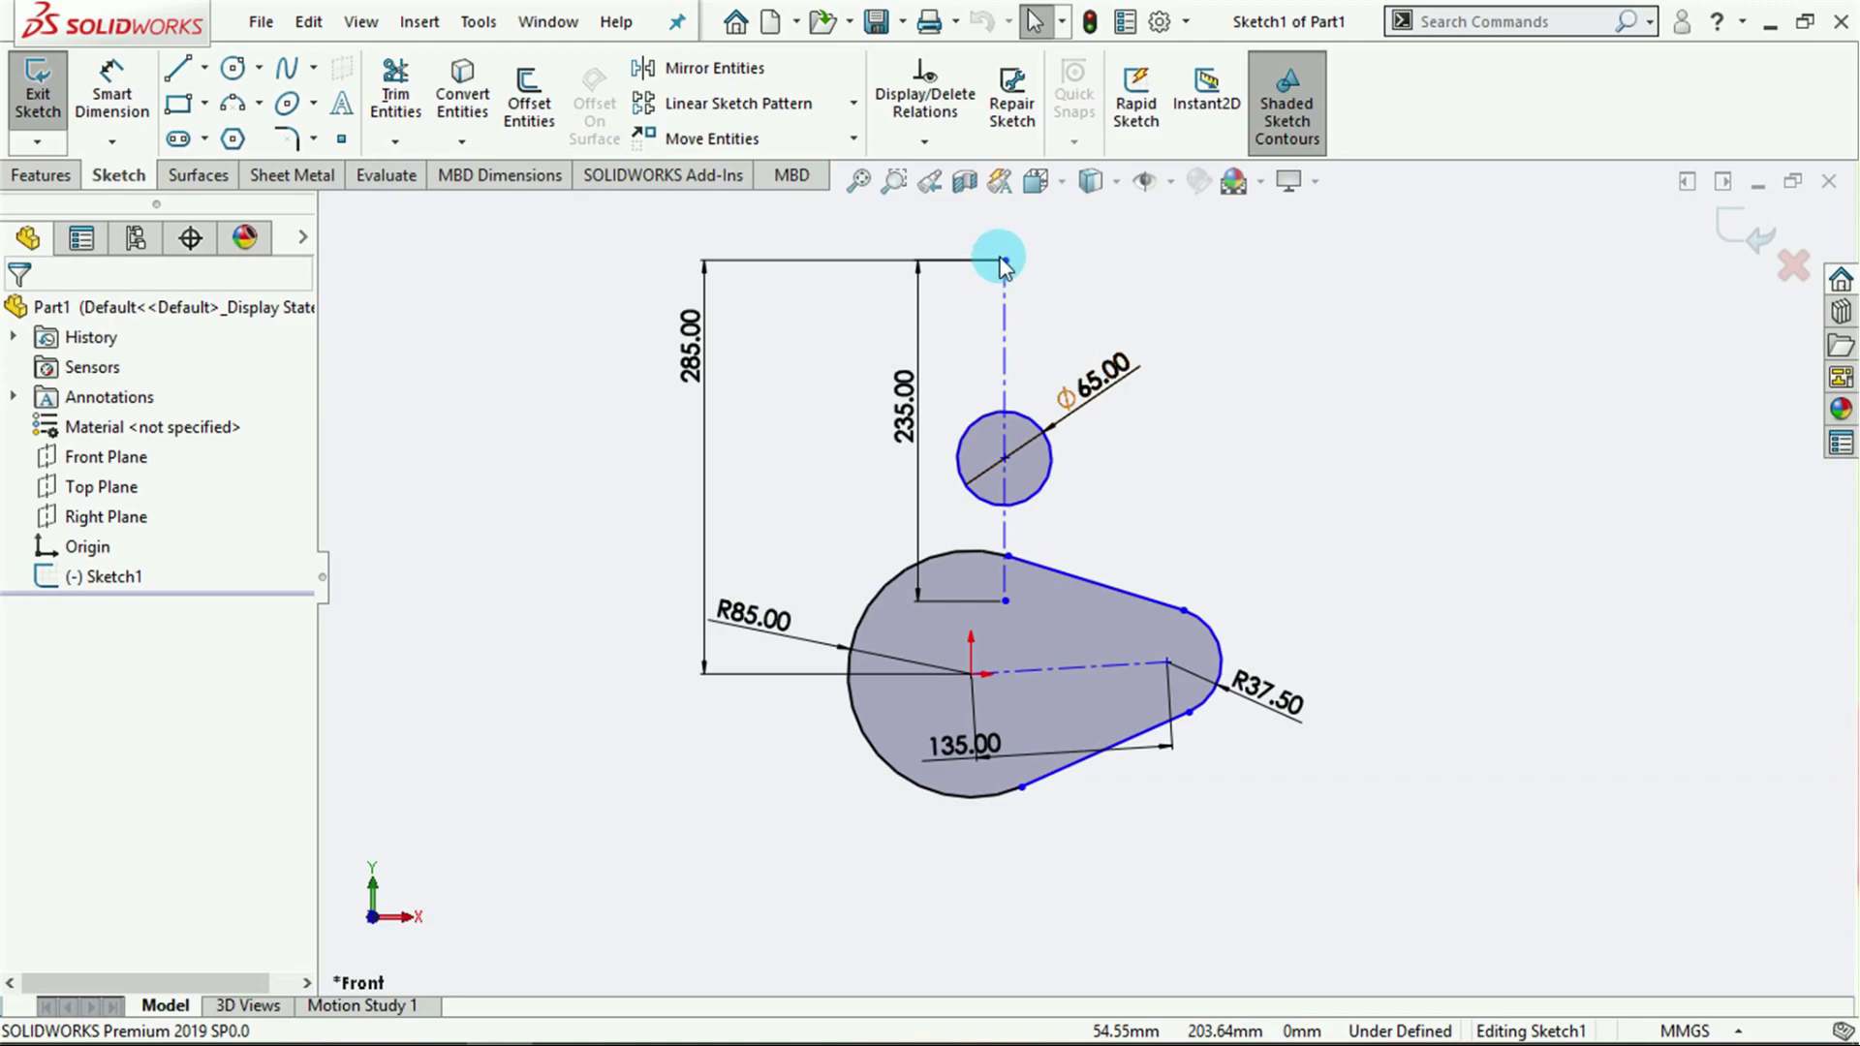
click(1009, 453)
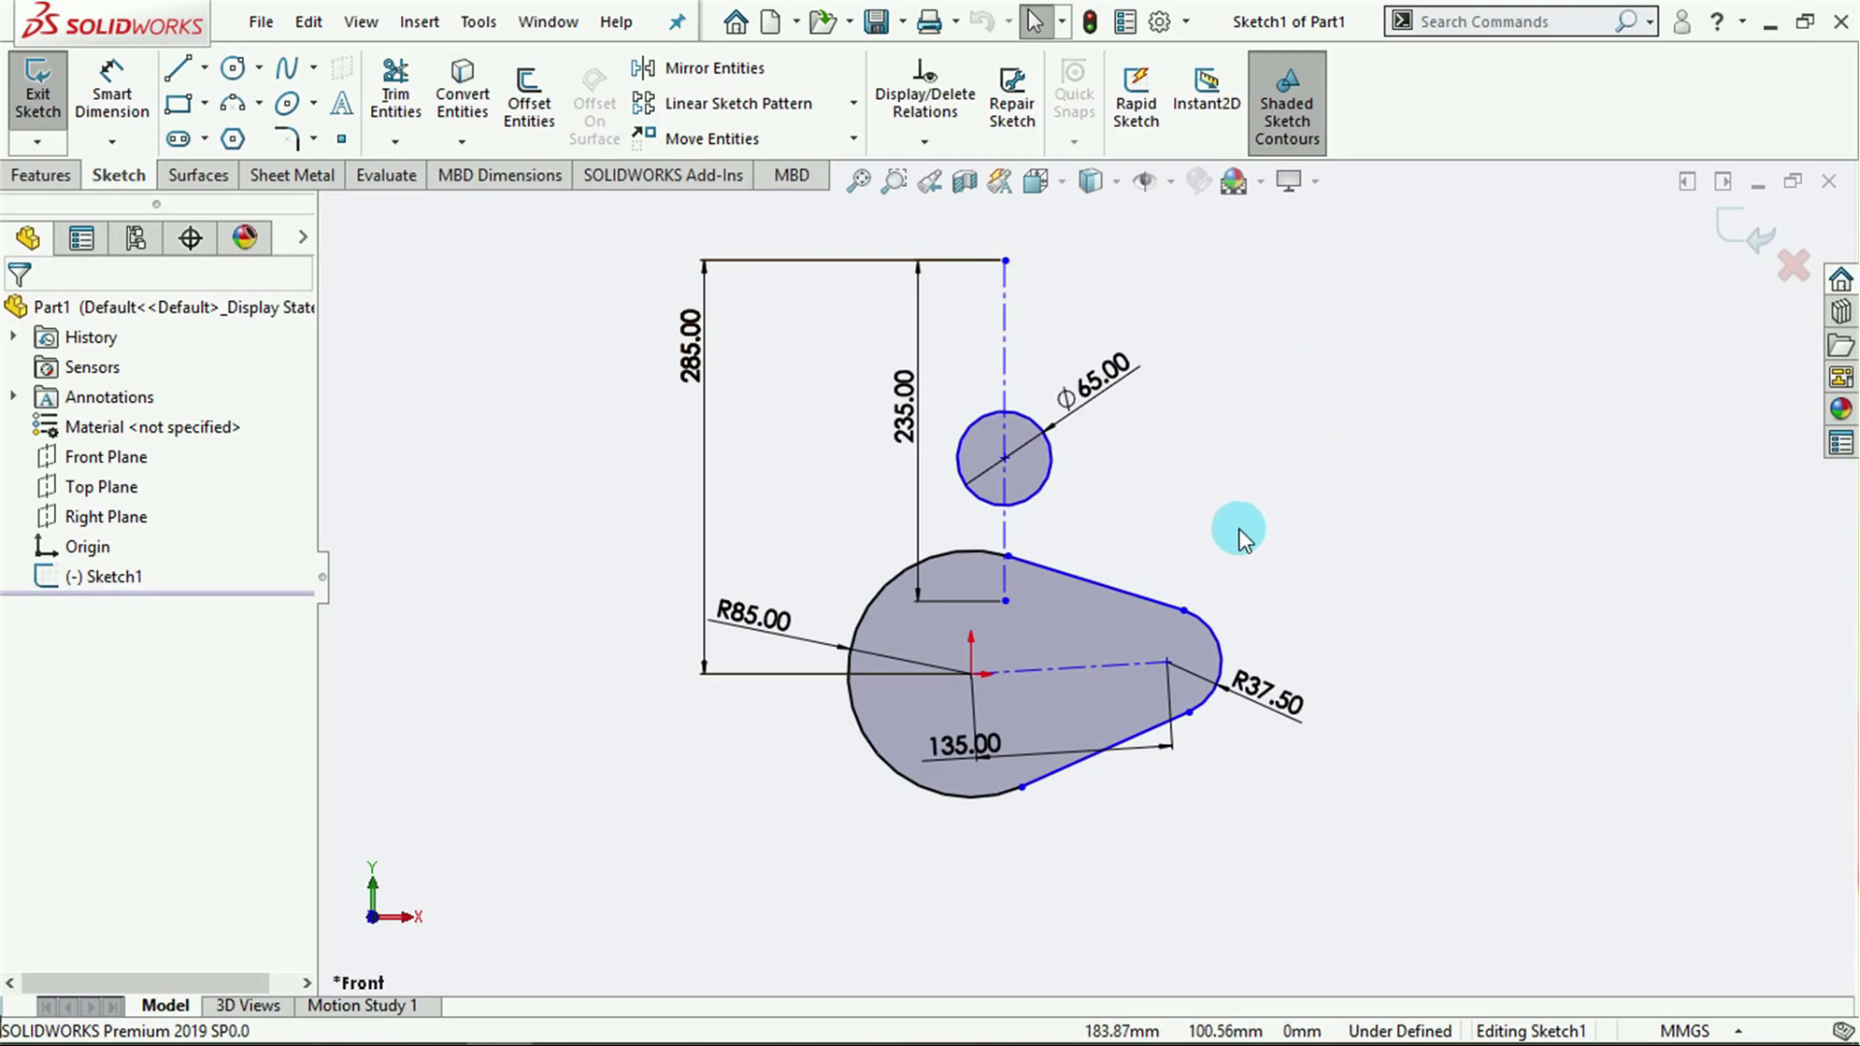
Select the cam's teardrop contour to inspect the entities that make it up.
click(1182, 625)
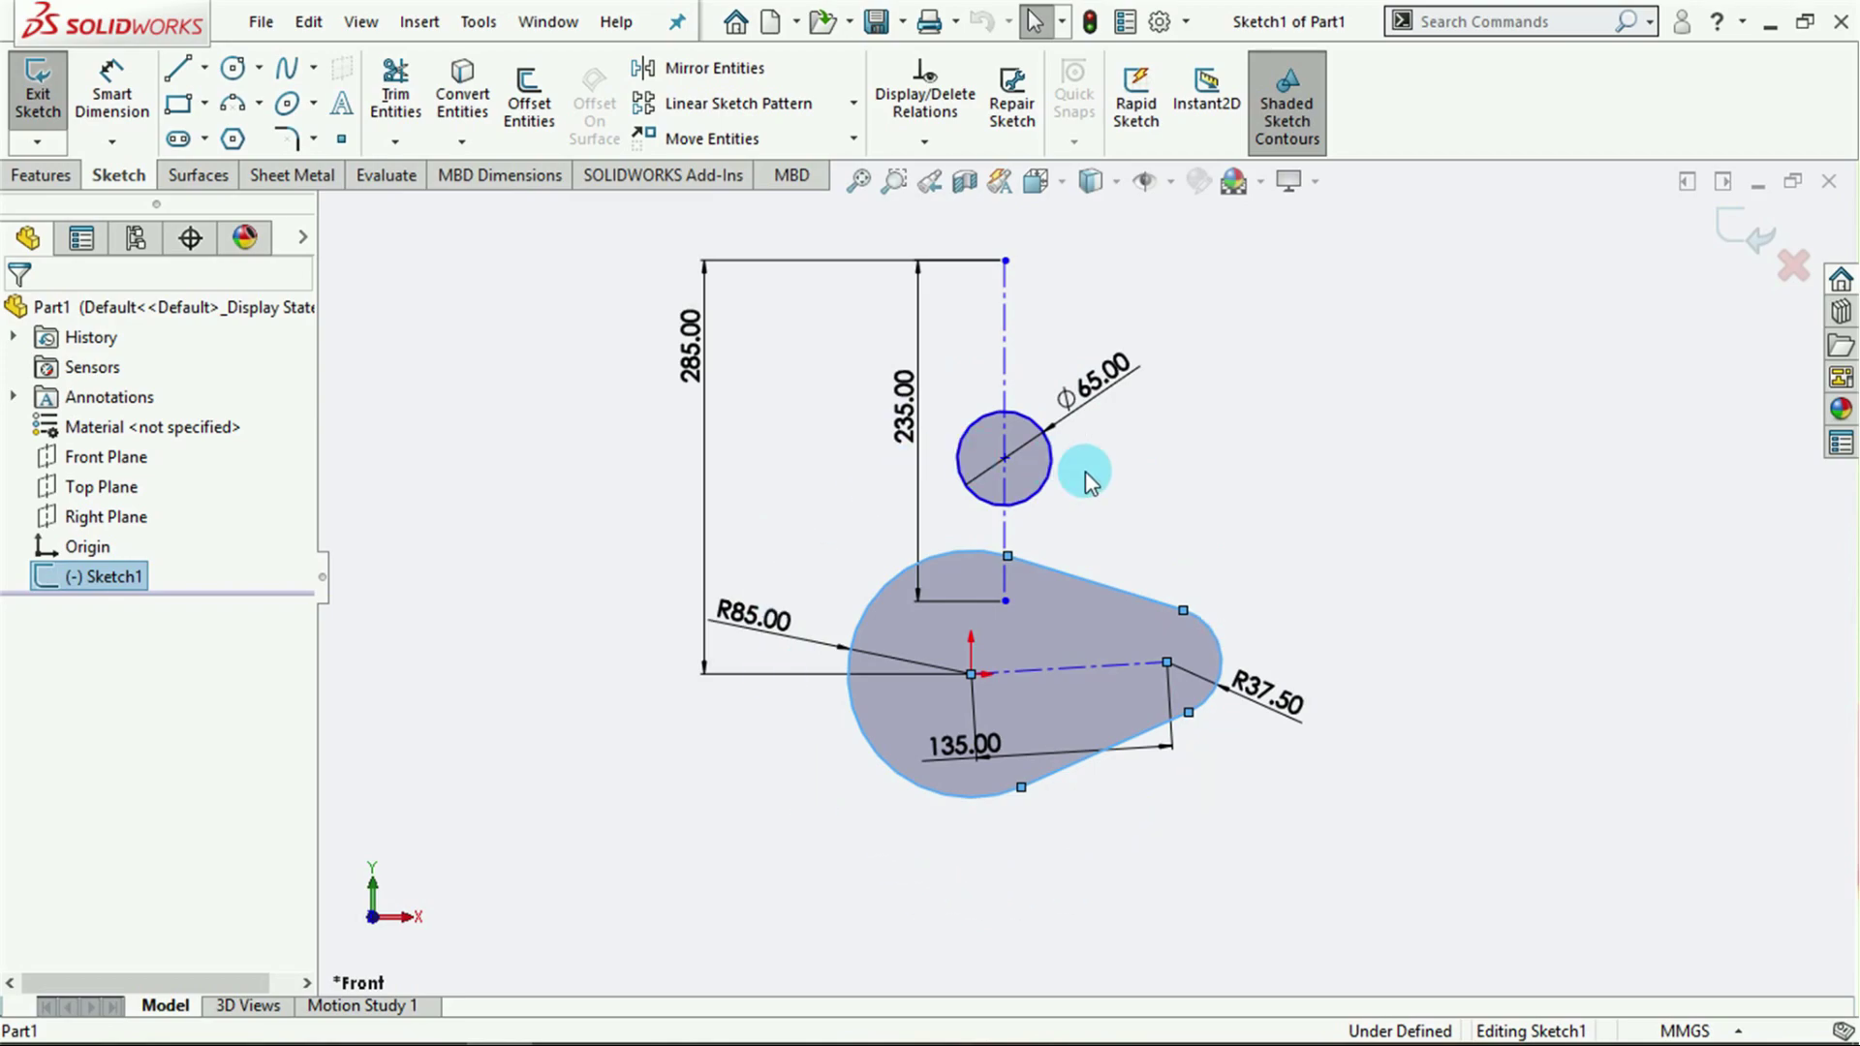
click(1196, 719)
click(1201, 862)
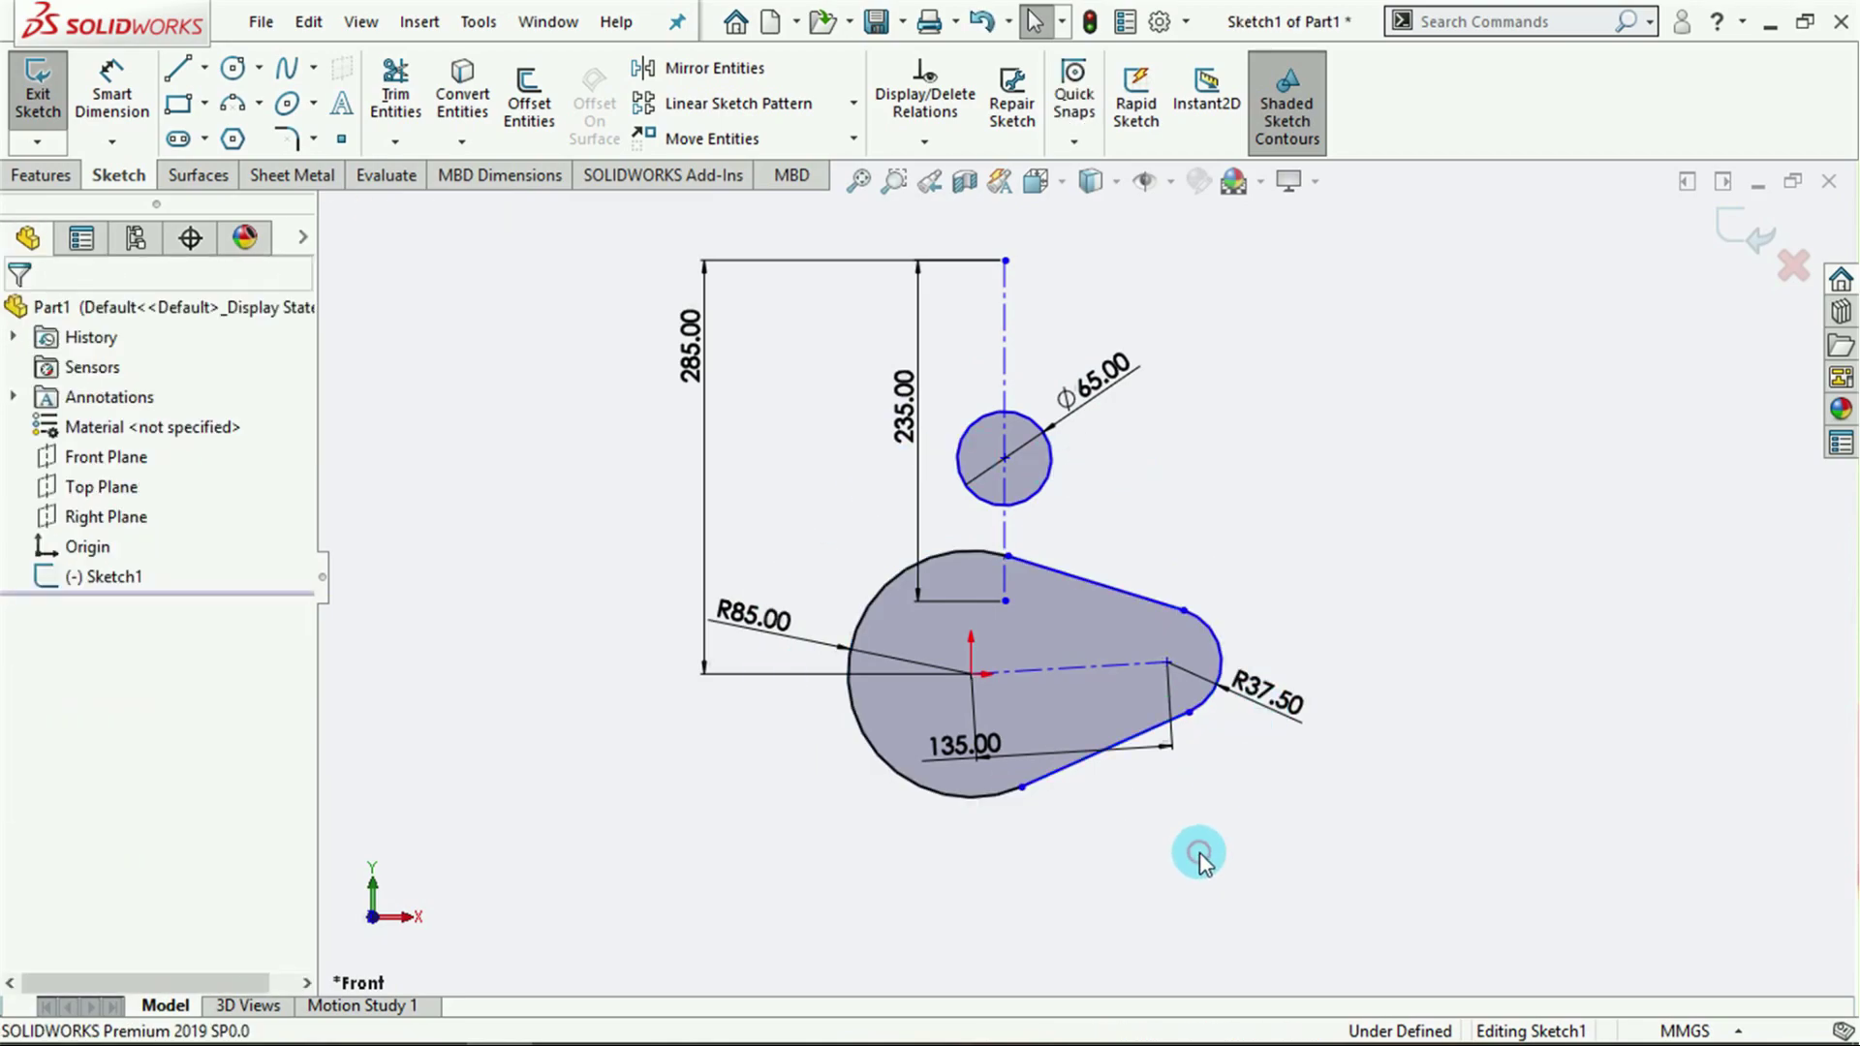
click(1066, 550)
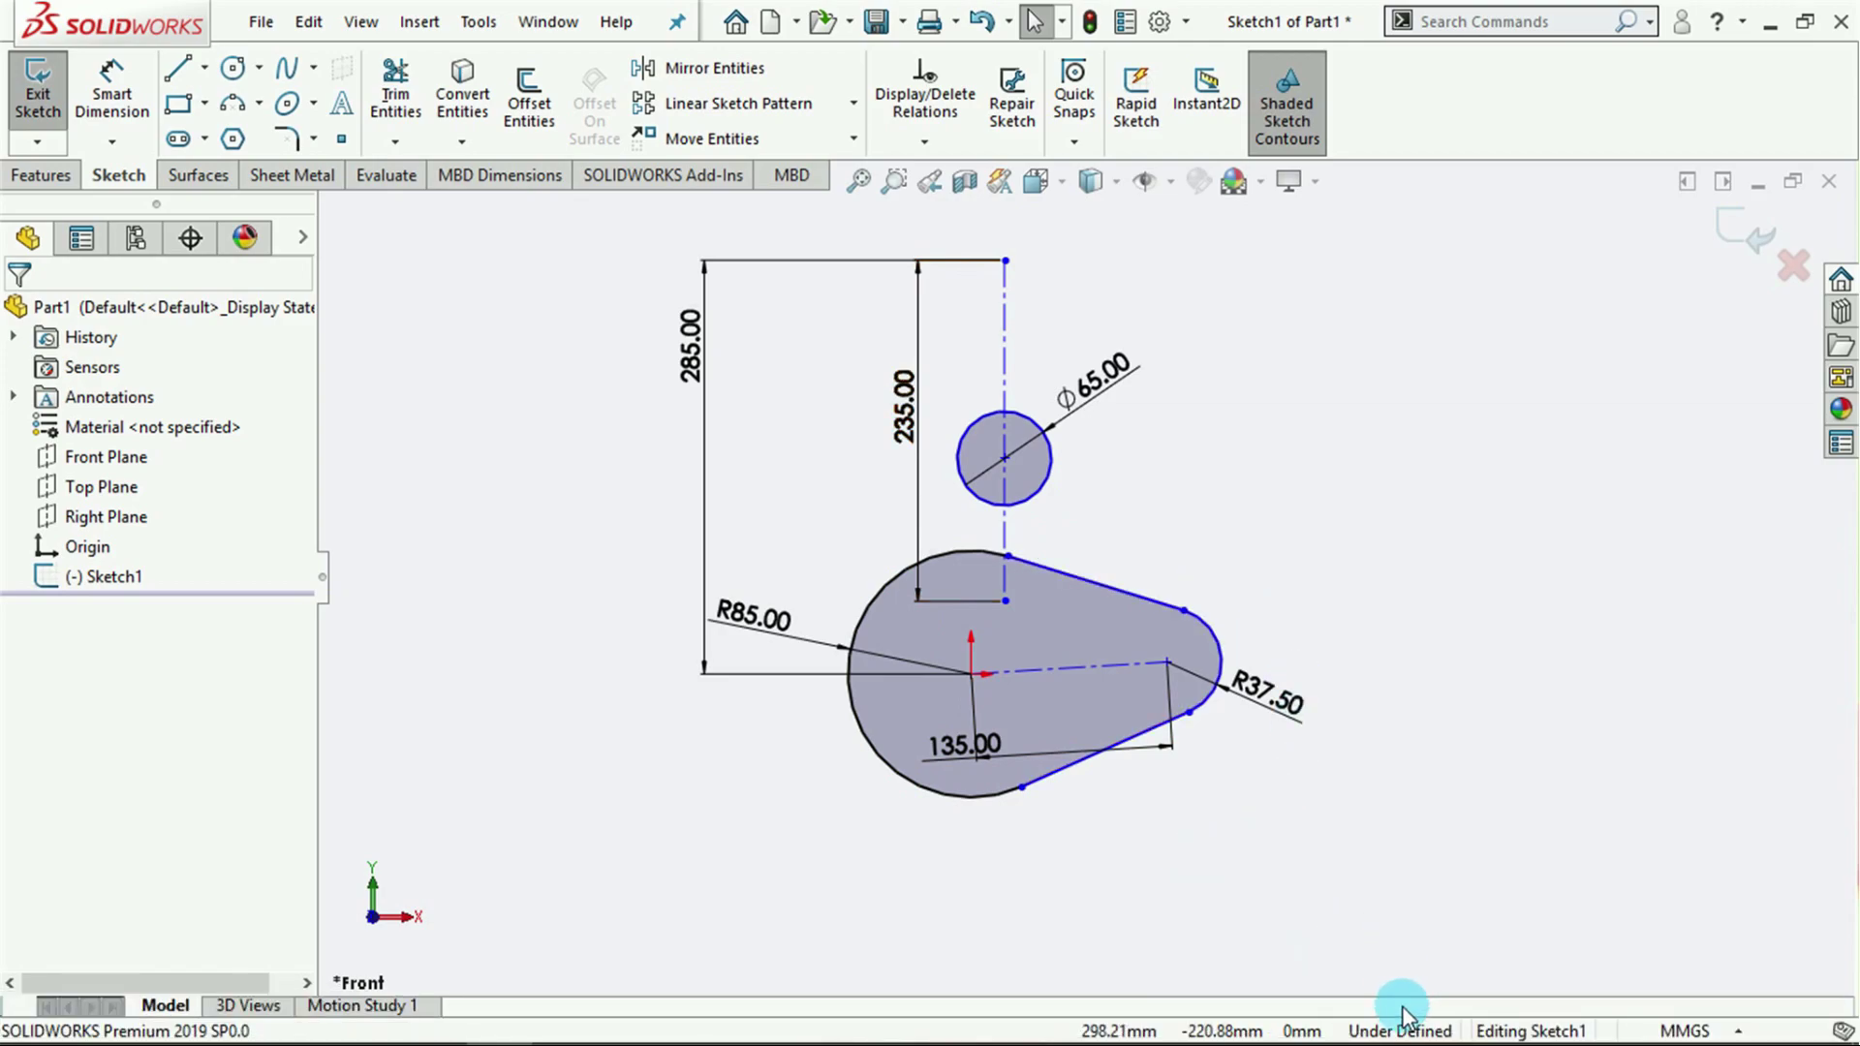
click(1140, 629)
click(1299, 614)
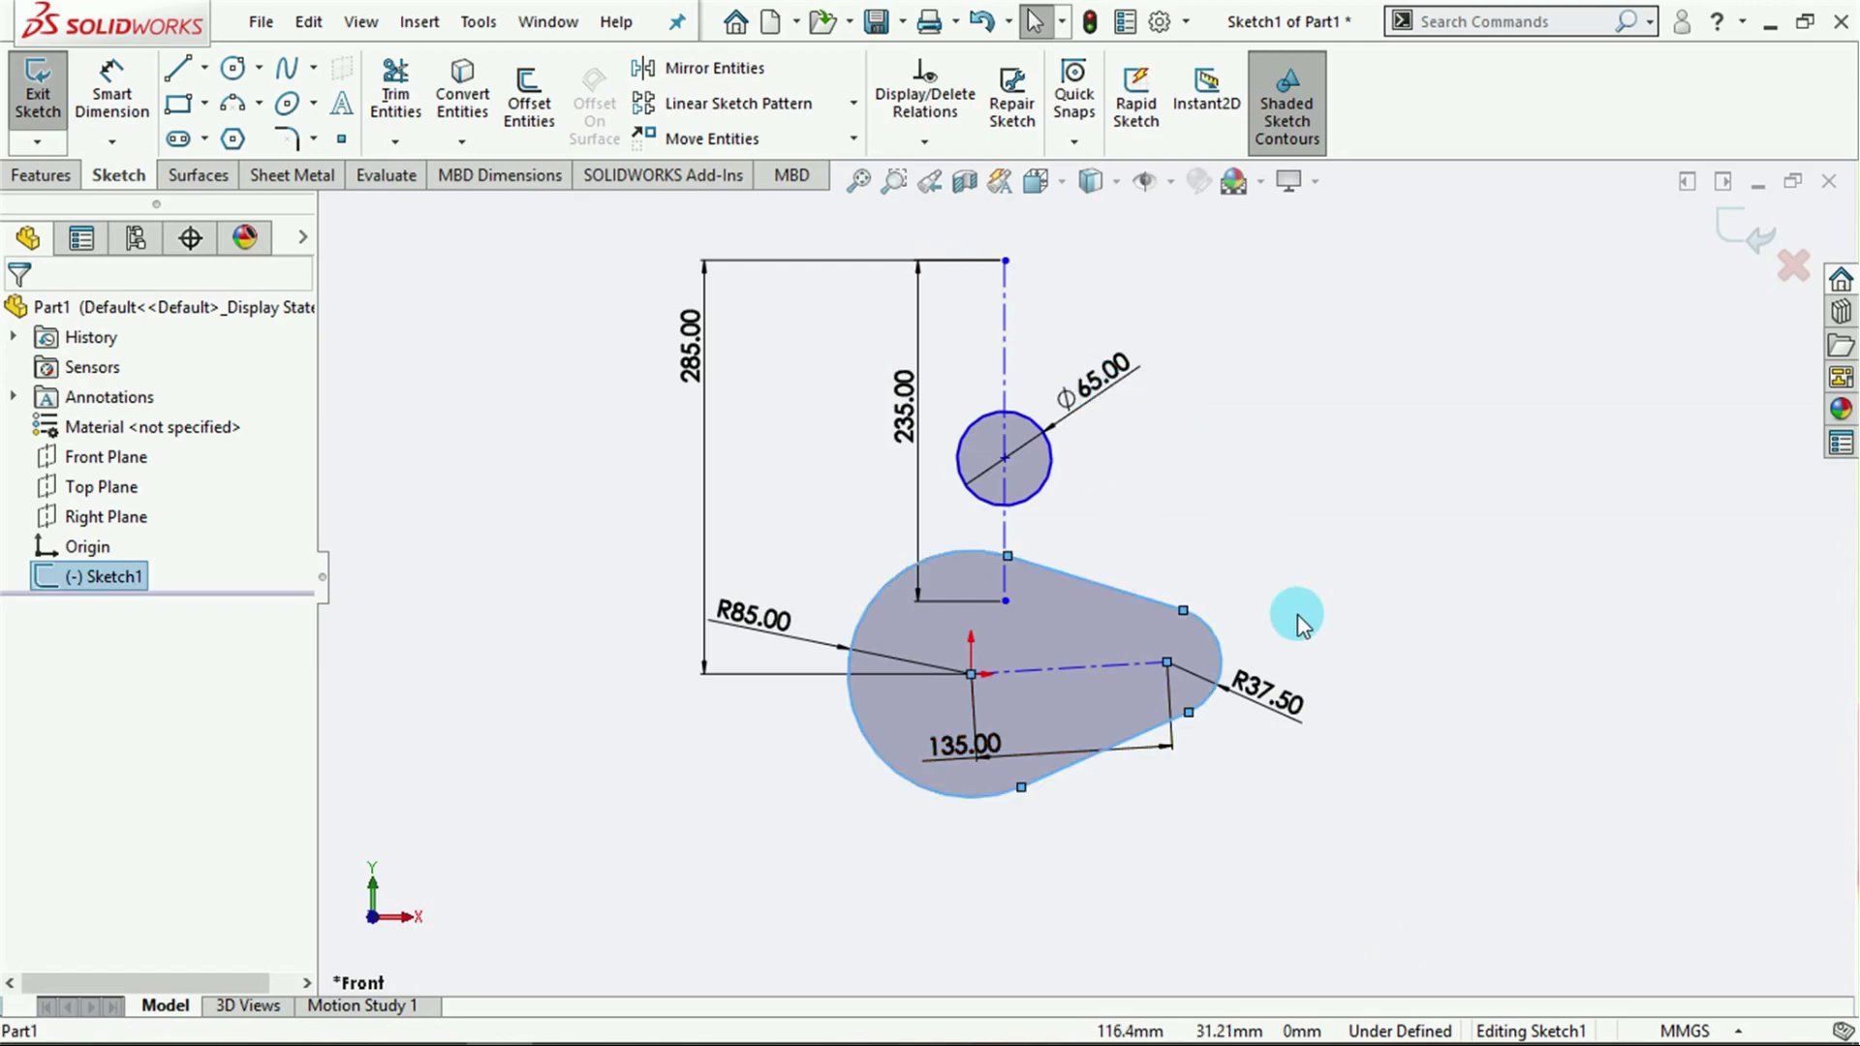
click(1385, 634)
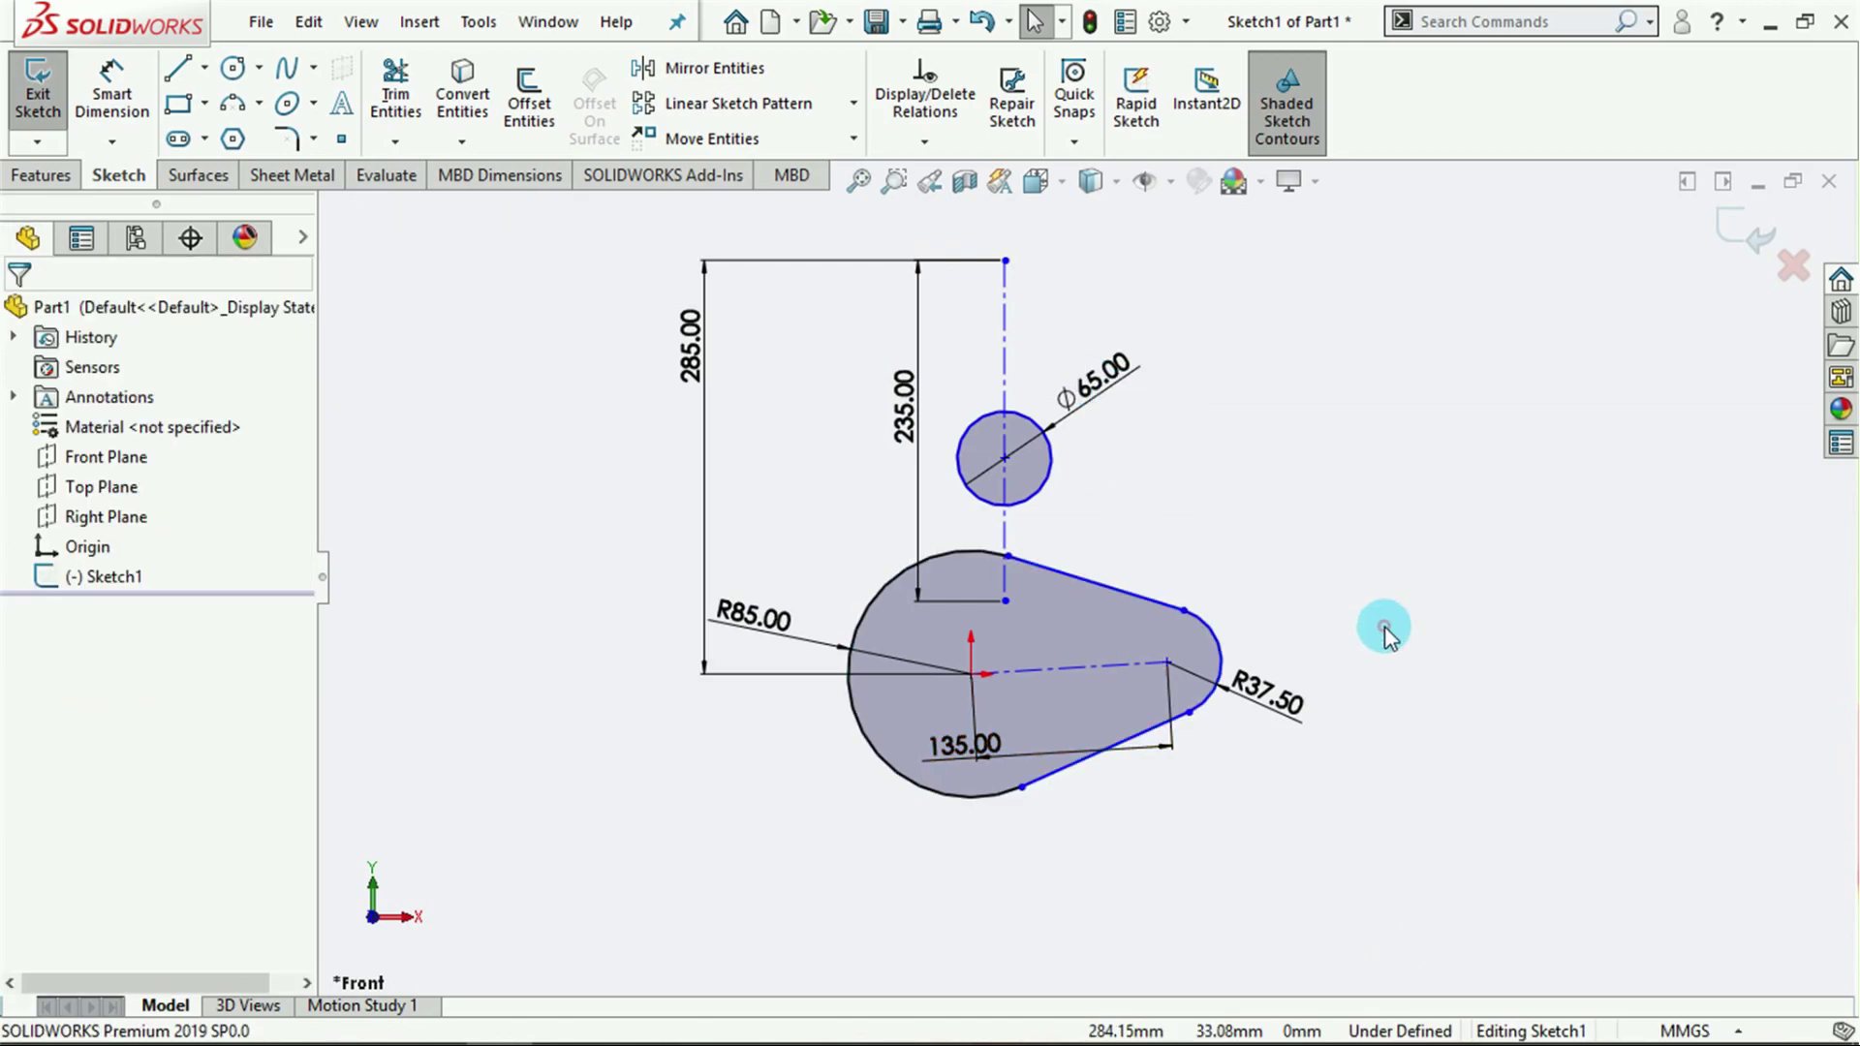
Check the R37.50 arc, then drag the Ø65 follower circle higher above the cam.
click(1218, 644)
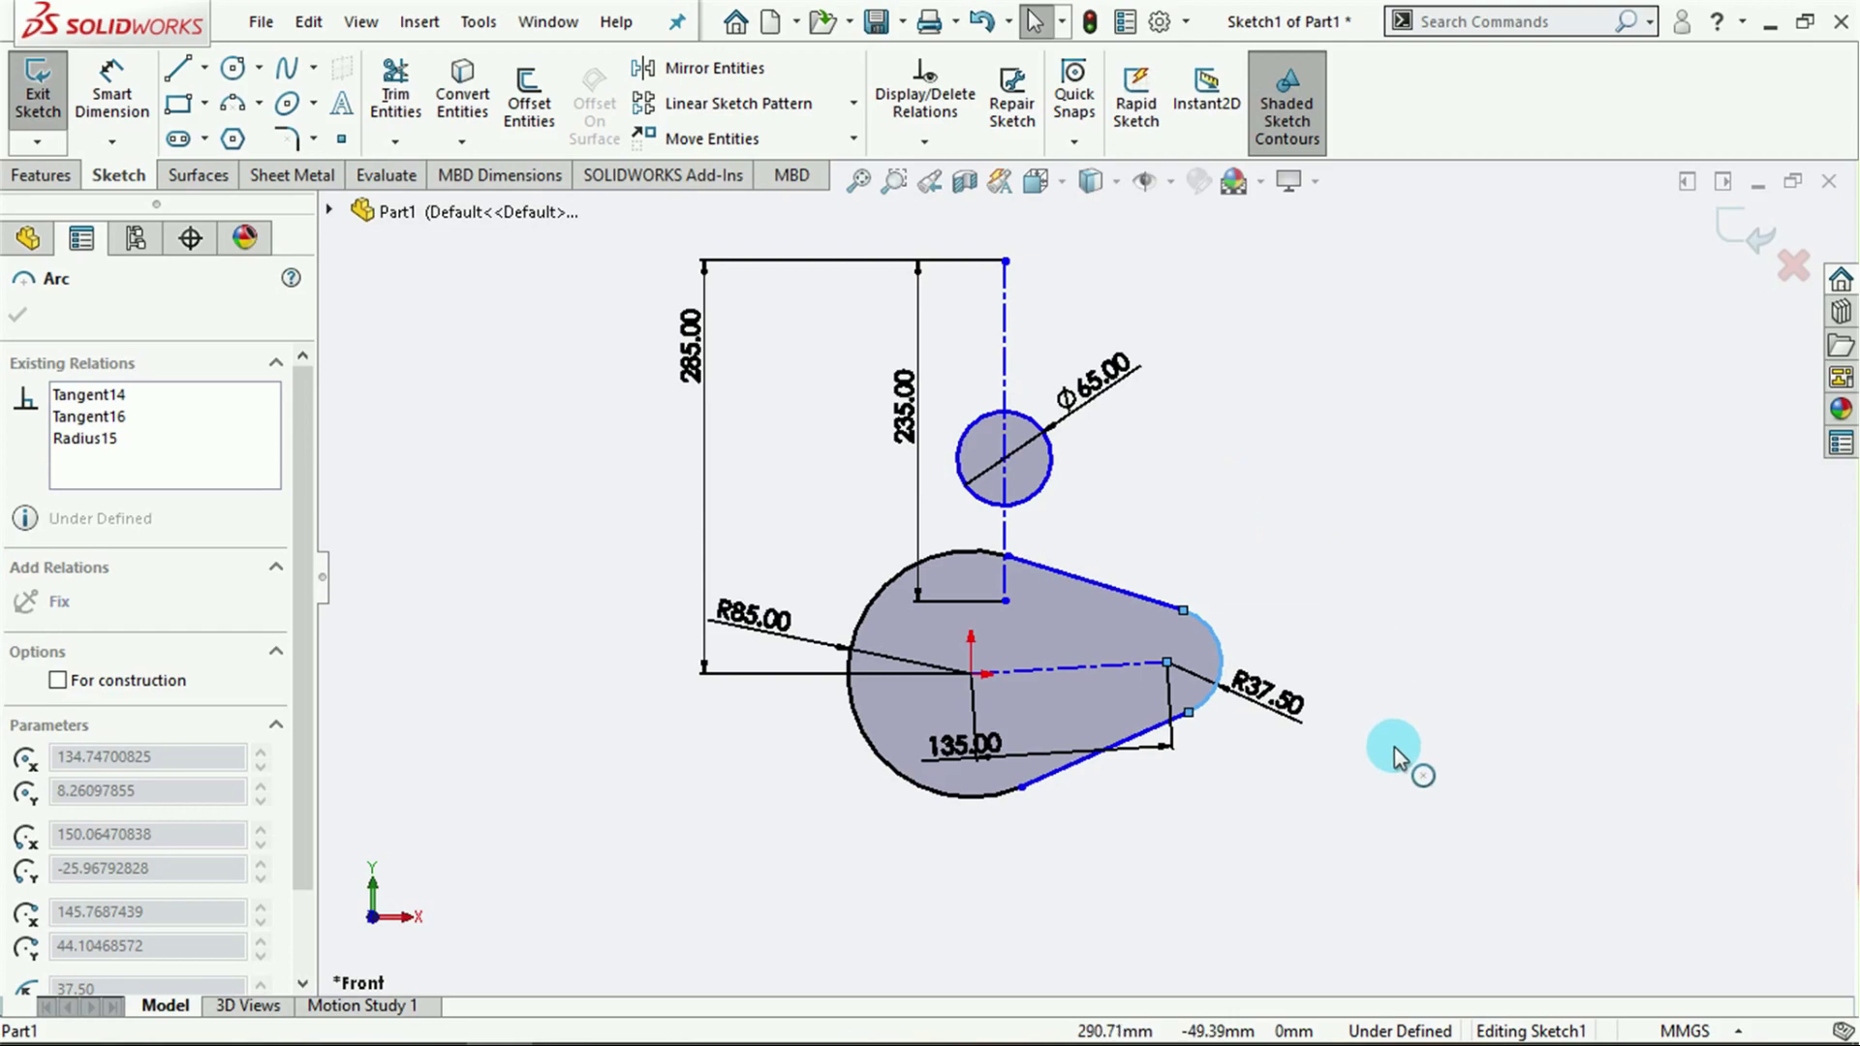
click(1355, 878)
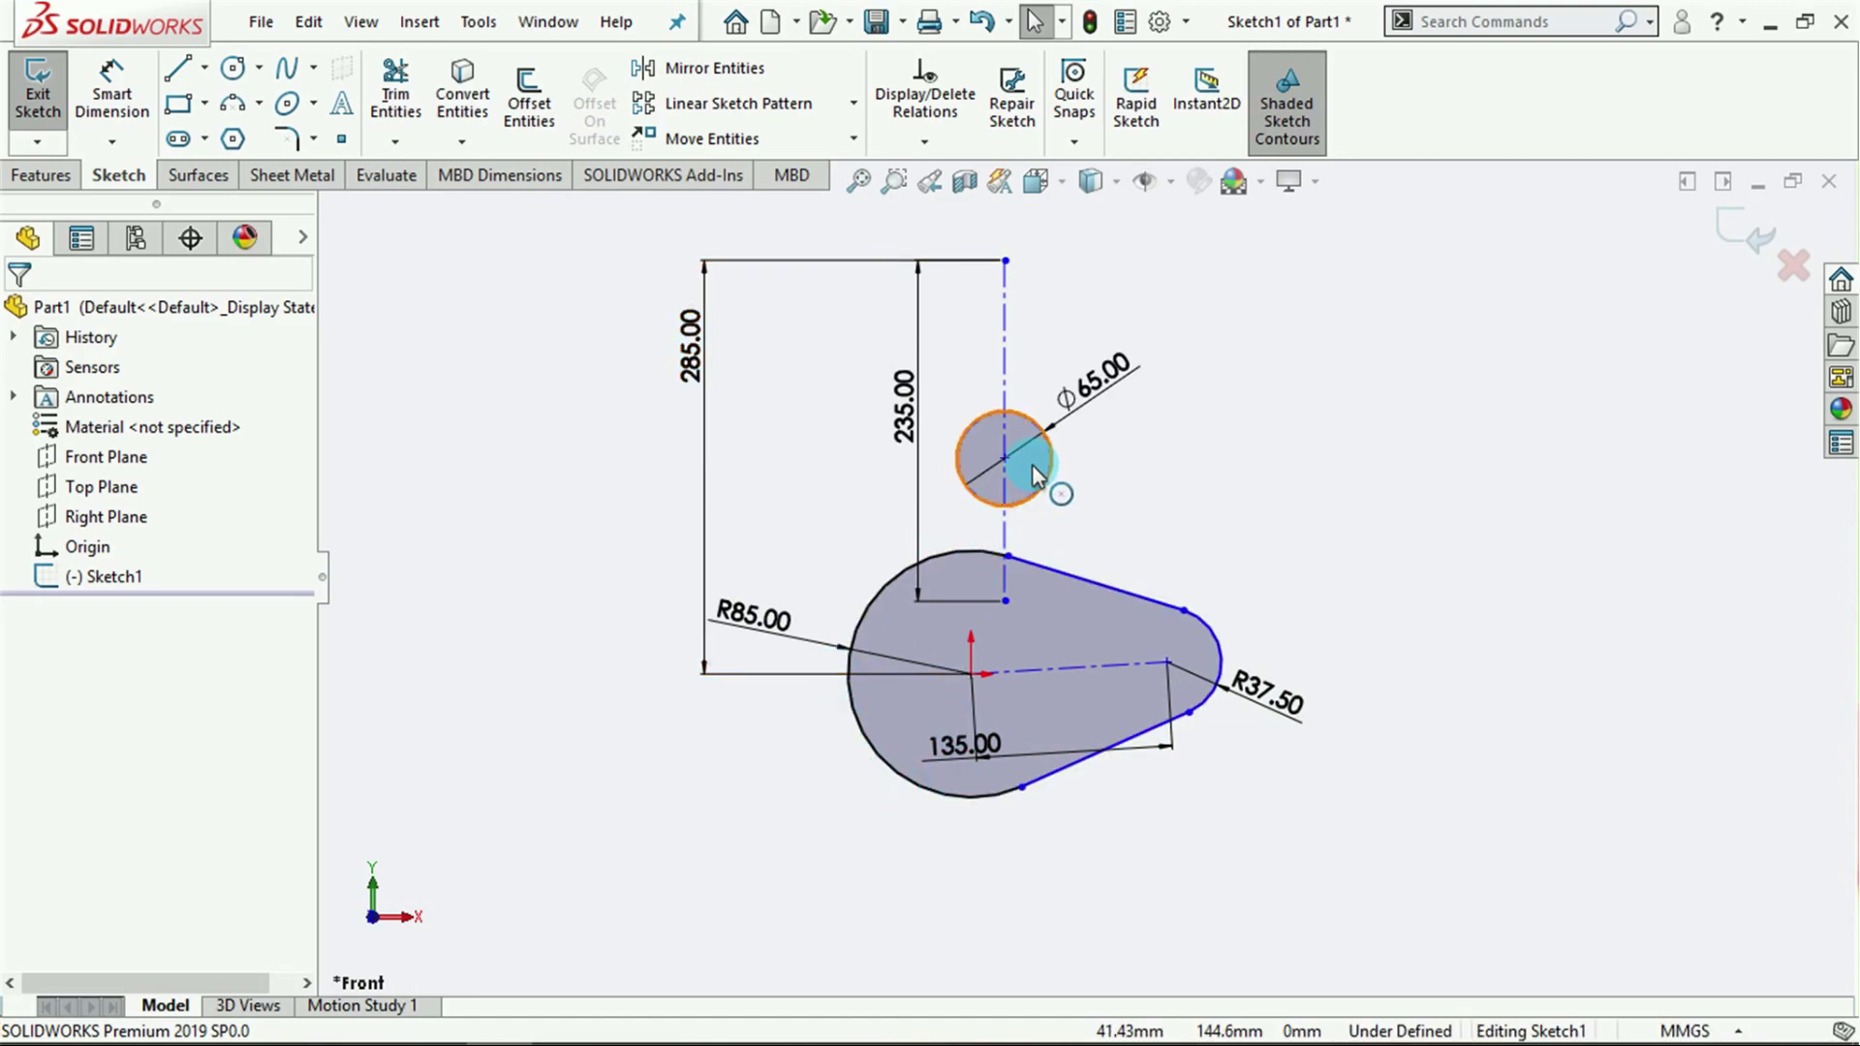
drag(1035, 475, 1030, 392)
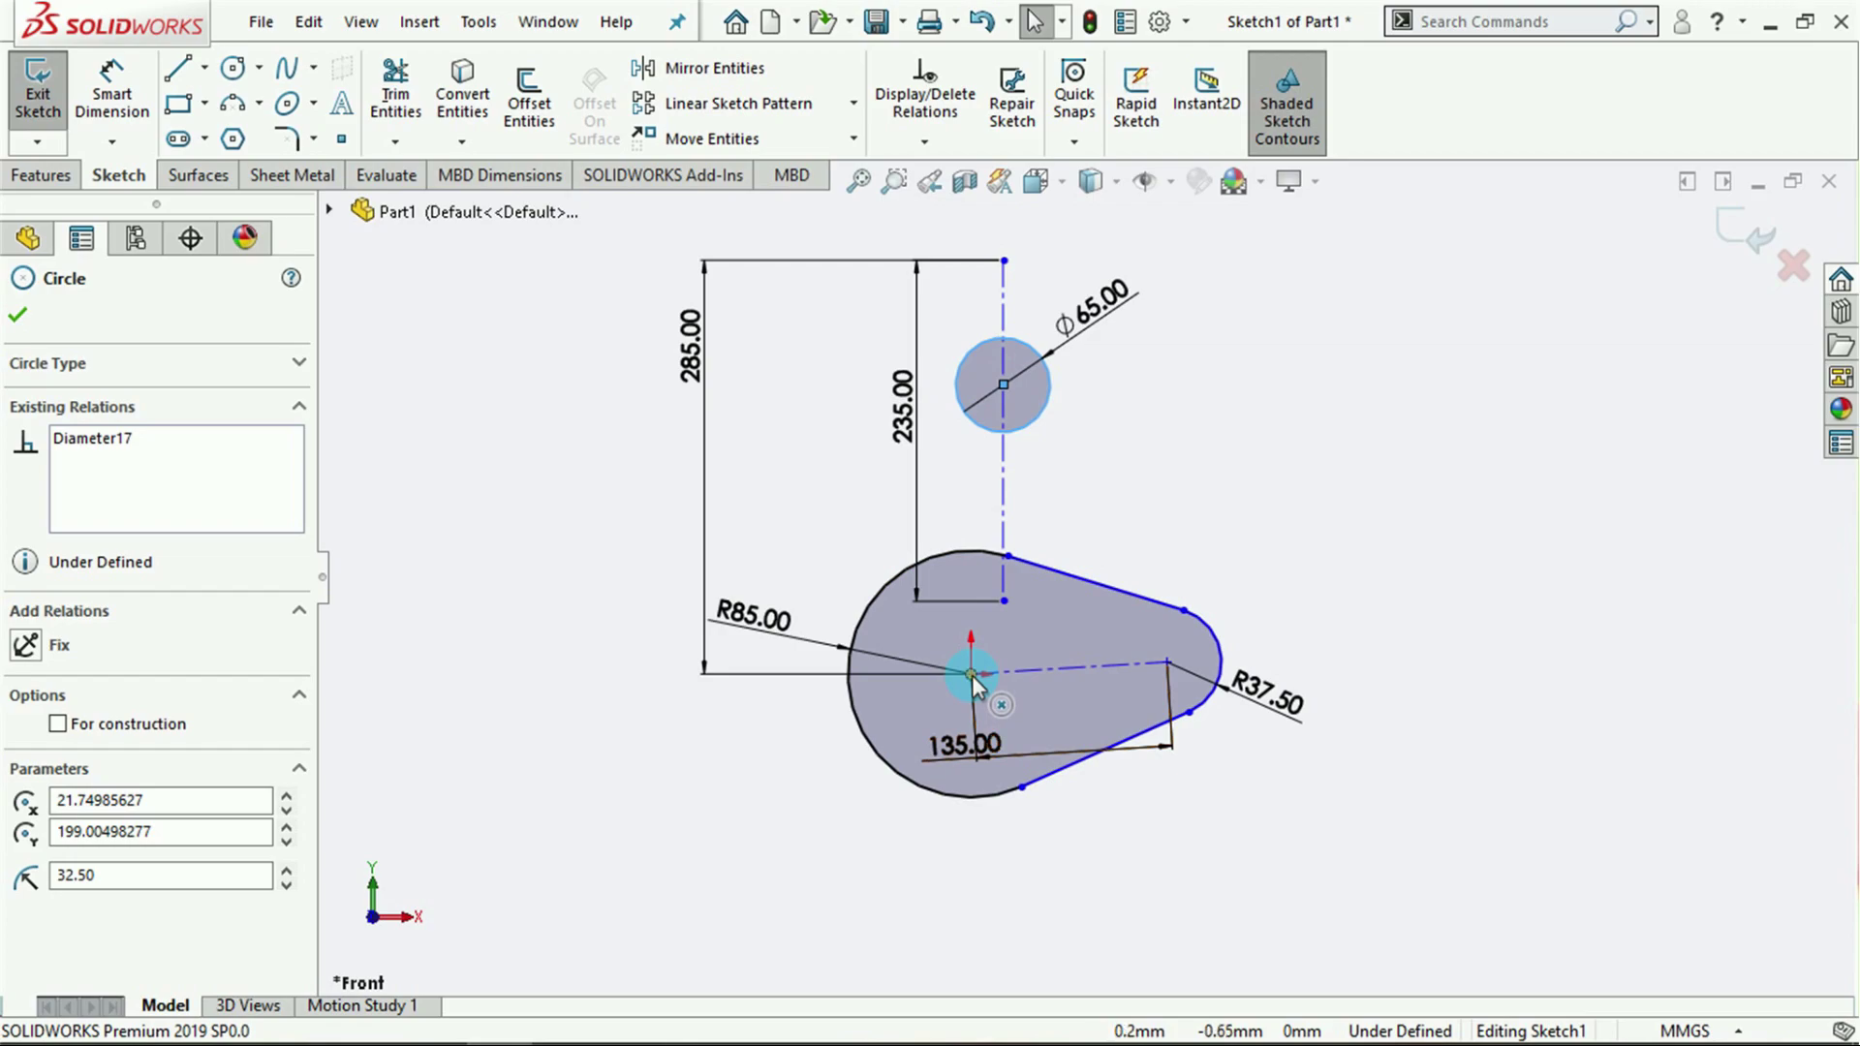
click(1196, 475)
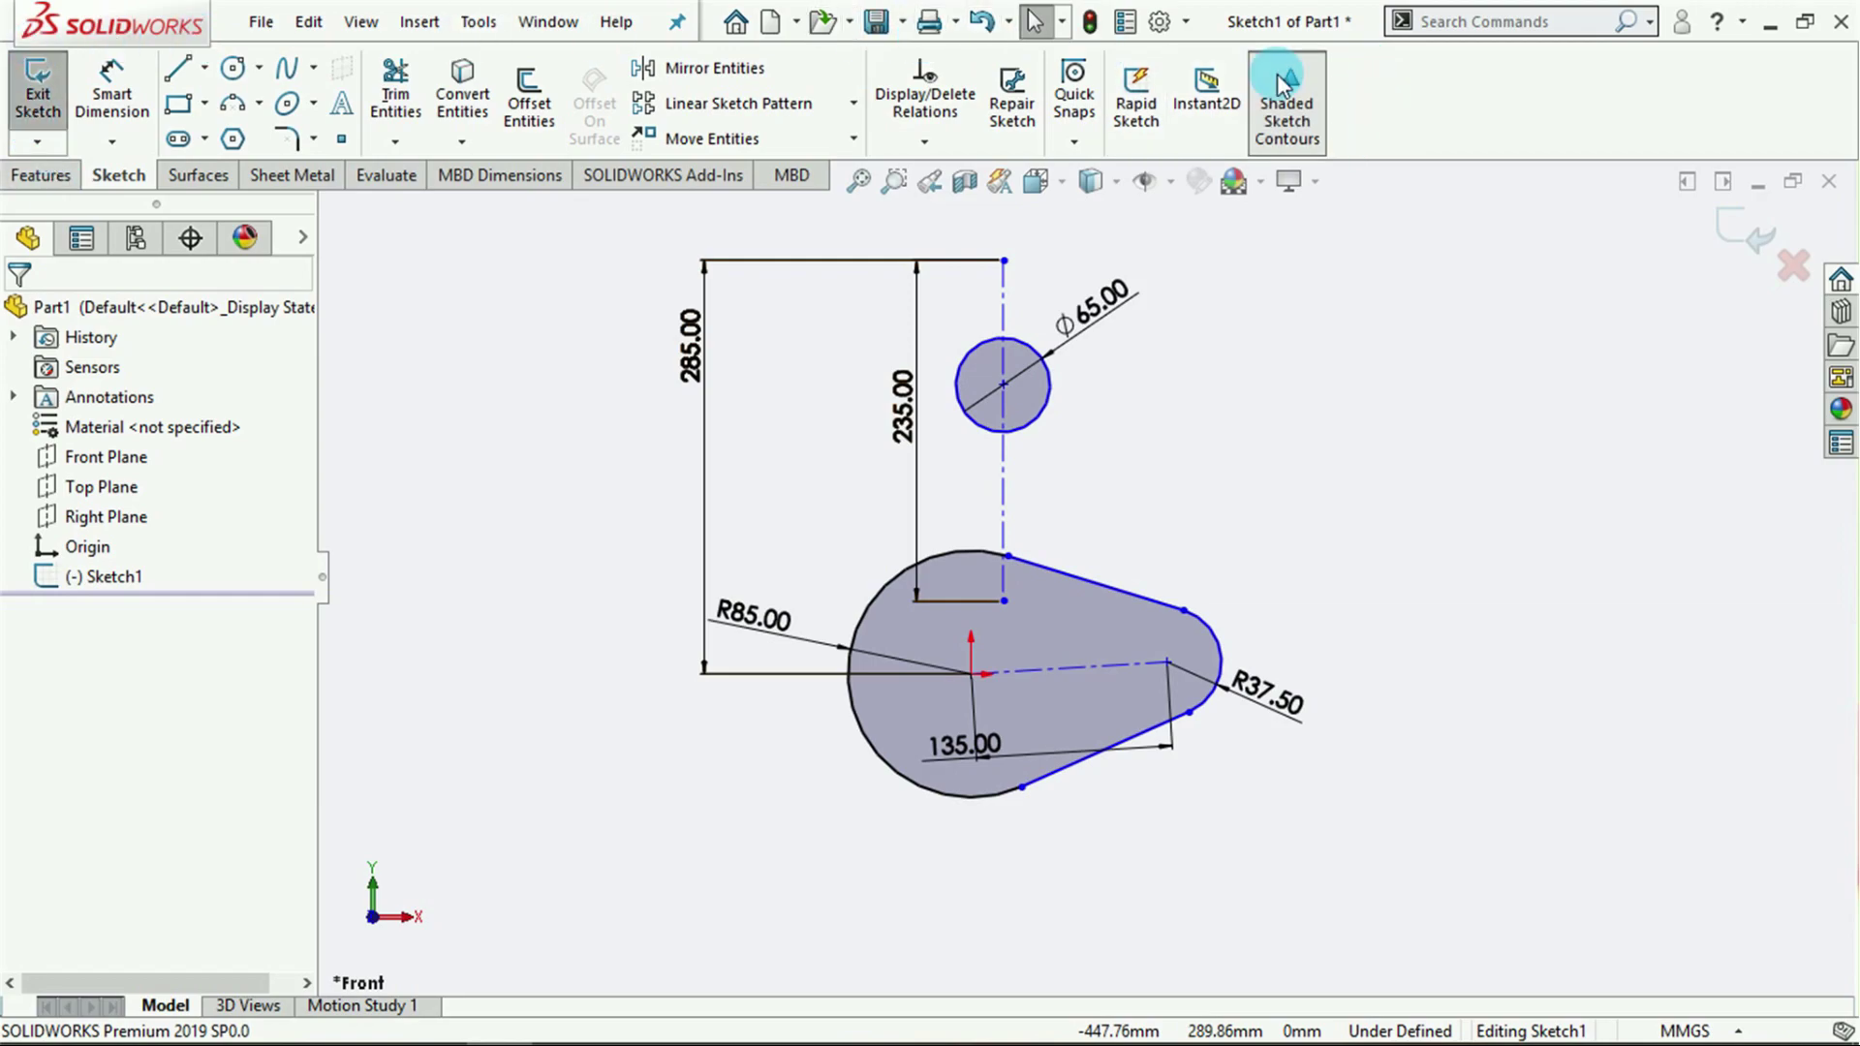
Use Tools > Sketch Tools > Make Path to join Arc5, Line5, Arc6 and Line4 into one 671.74mm path.
click(476, 29)
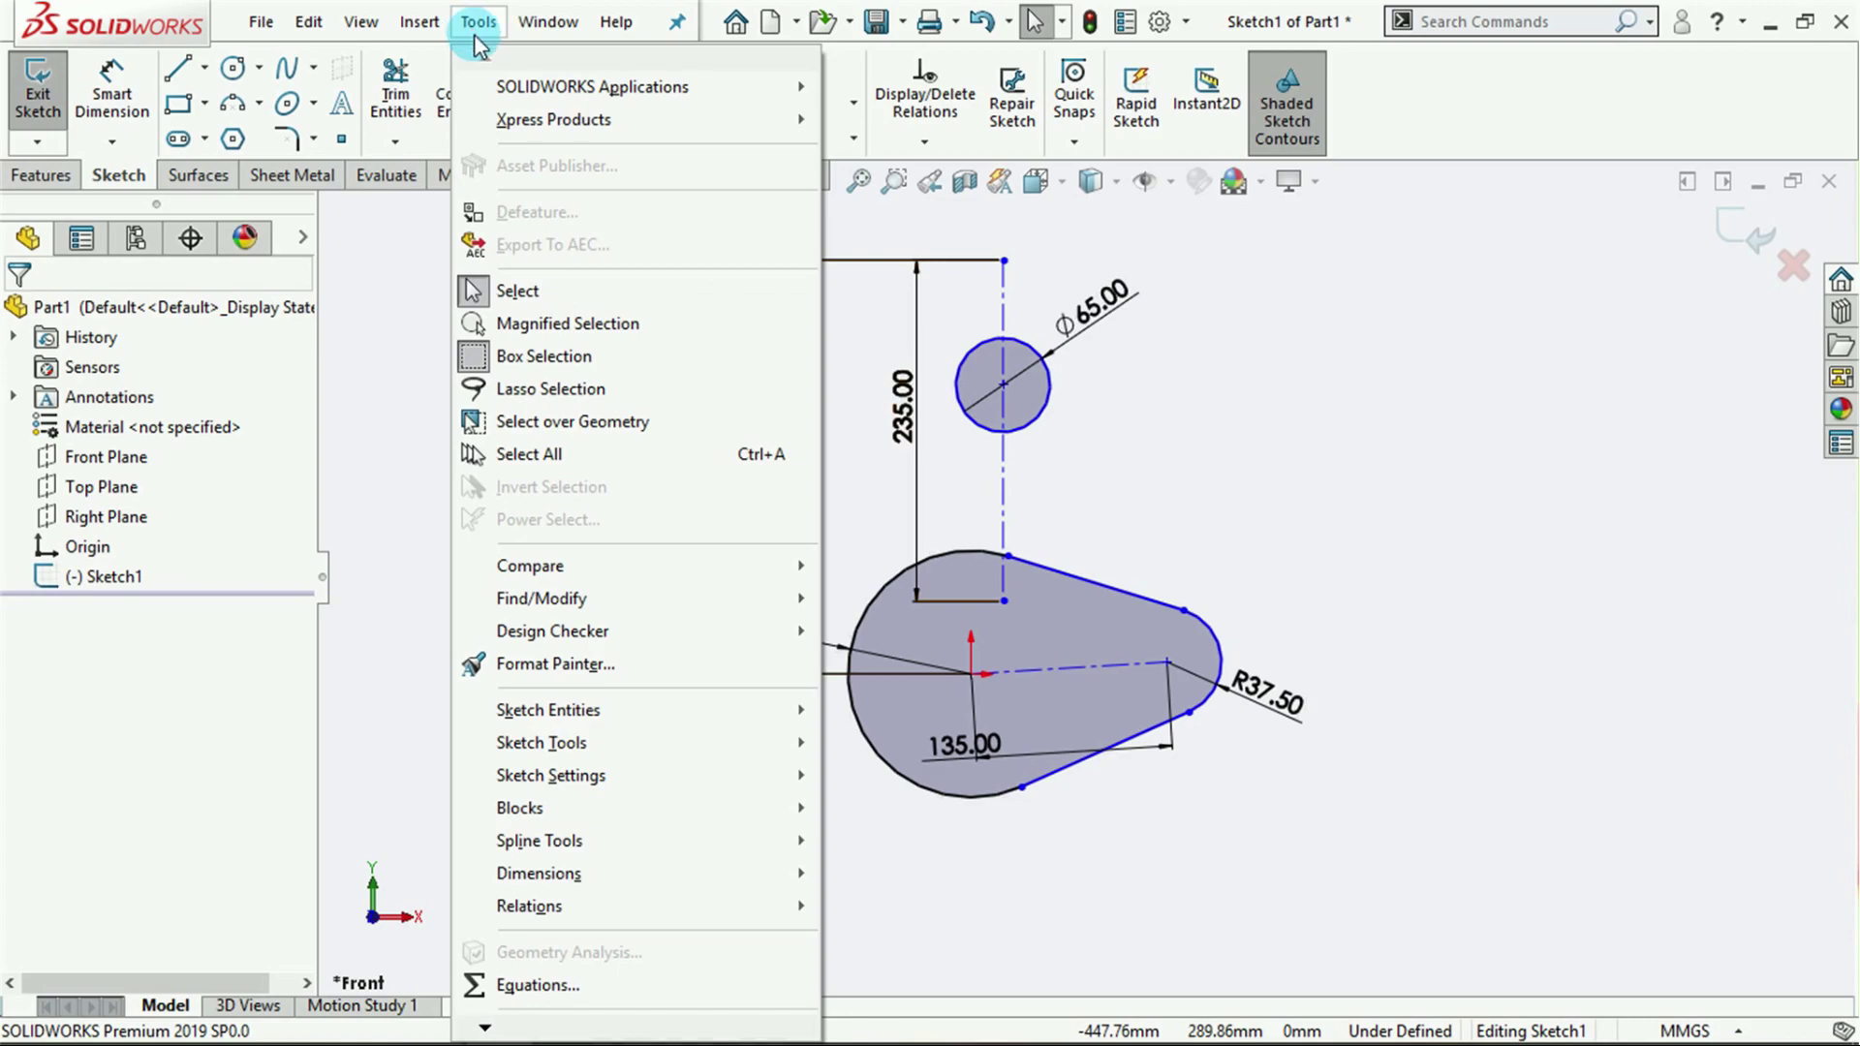
mouse_move(573, 751)
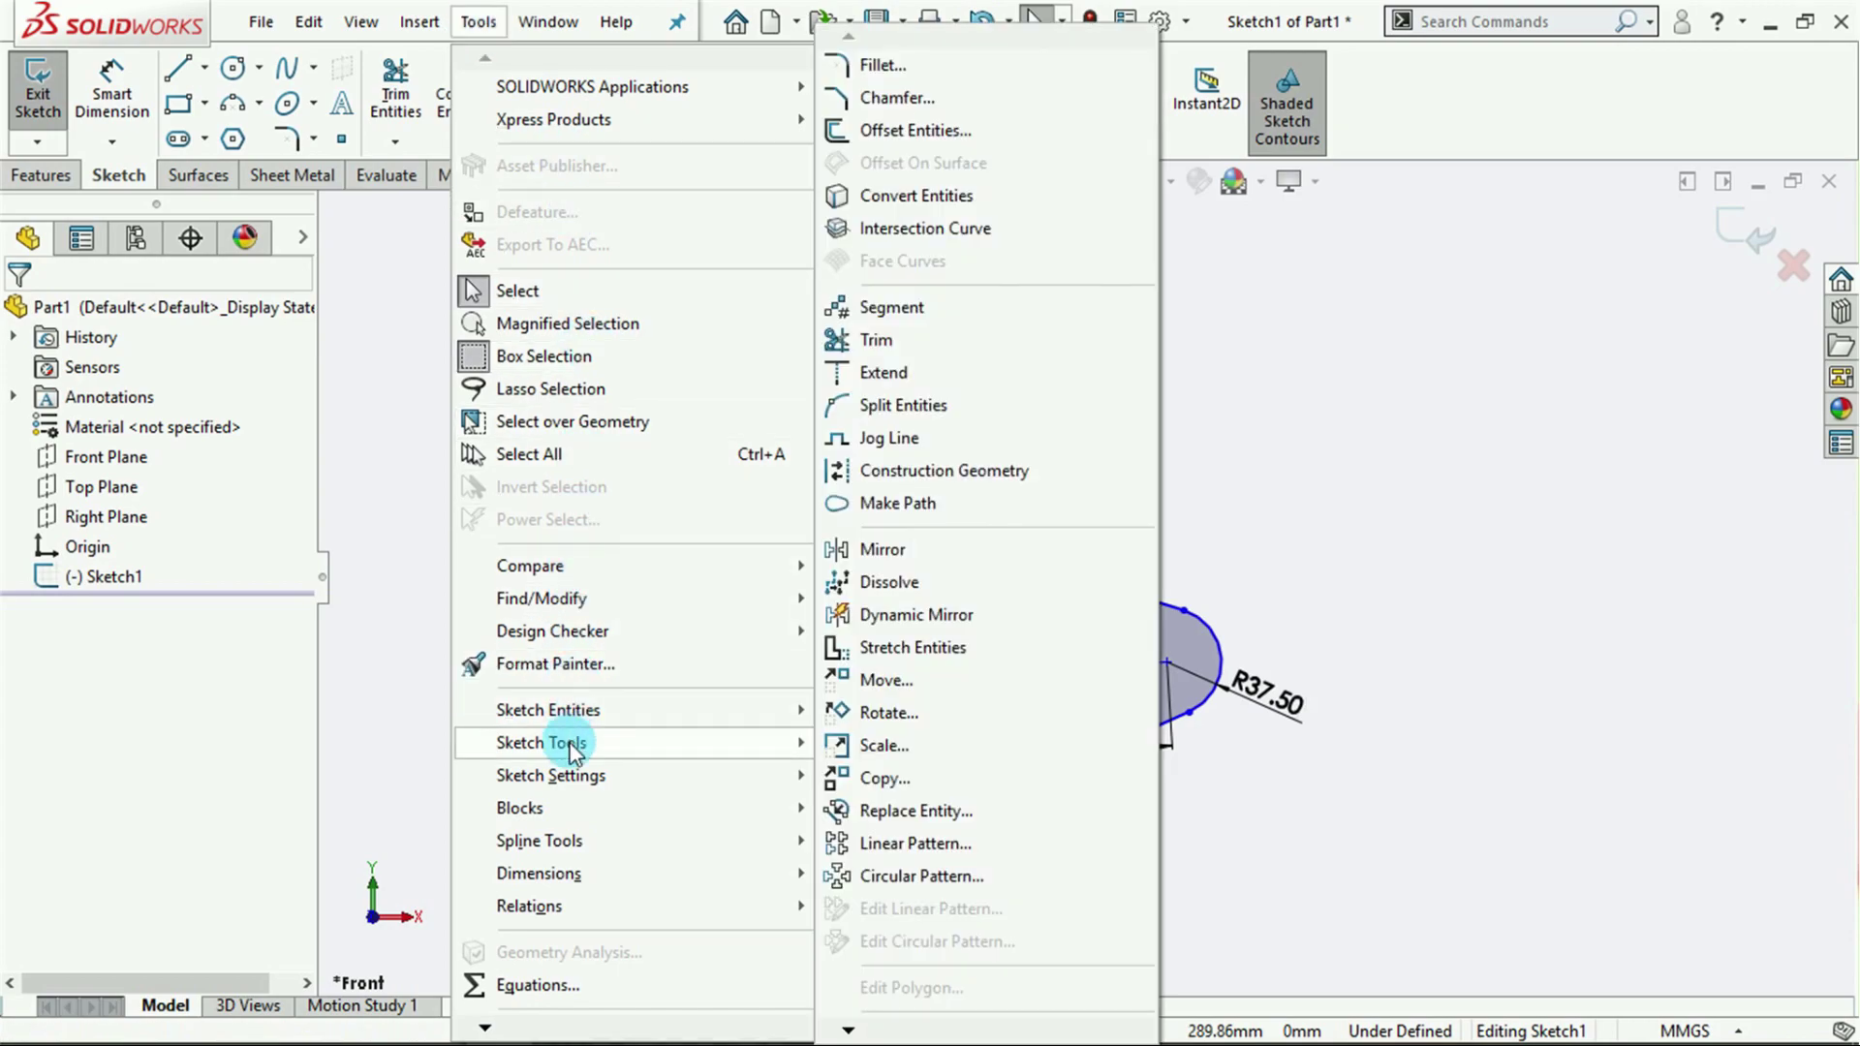
click(943, 508)
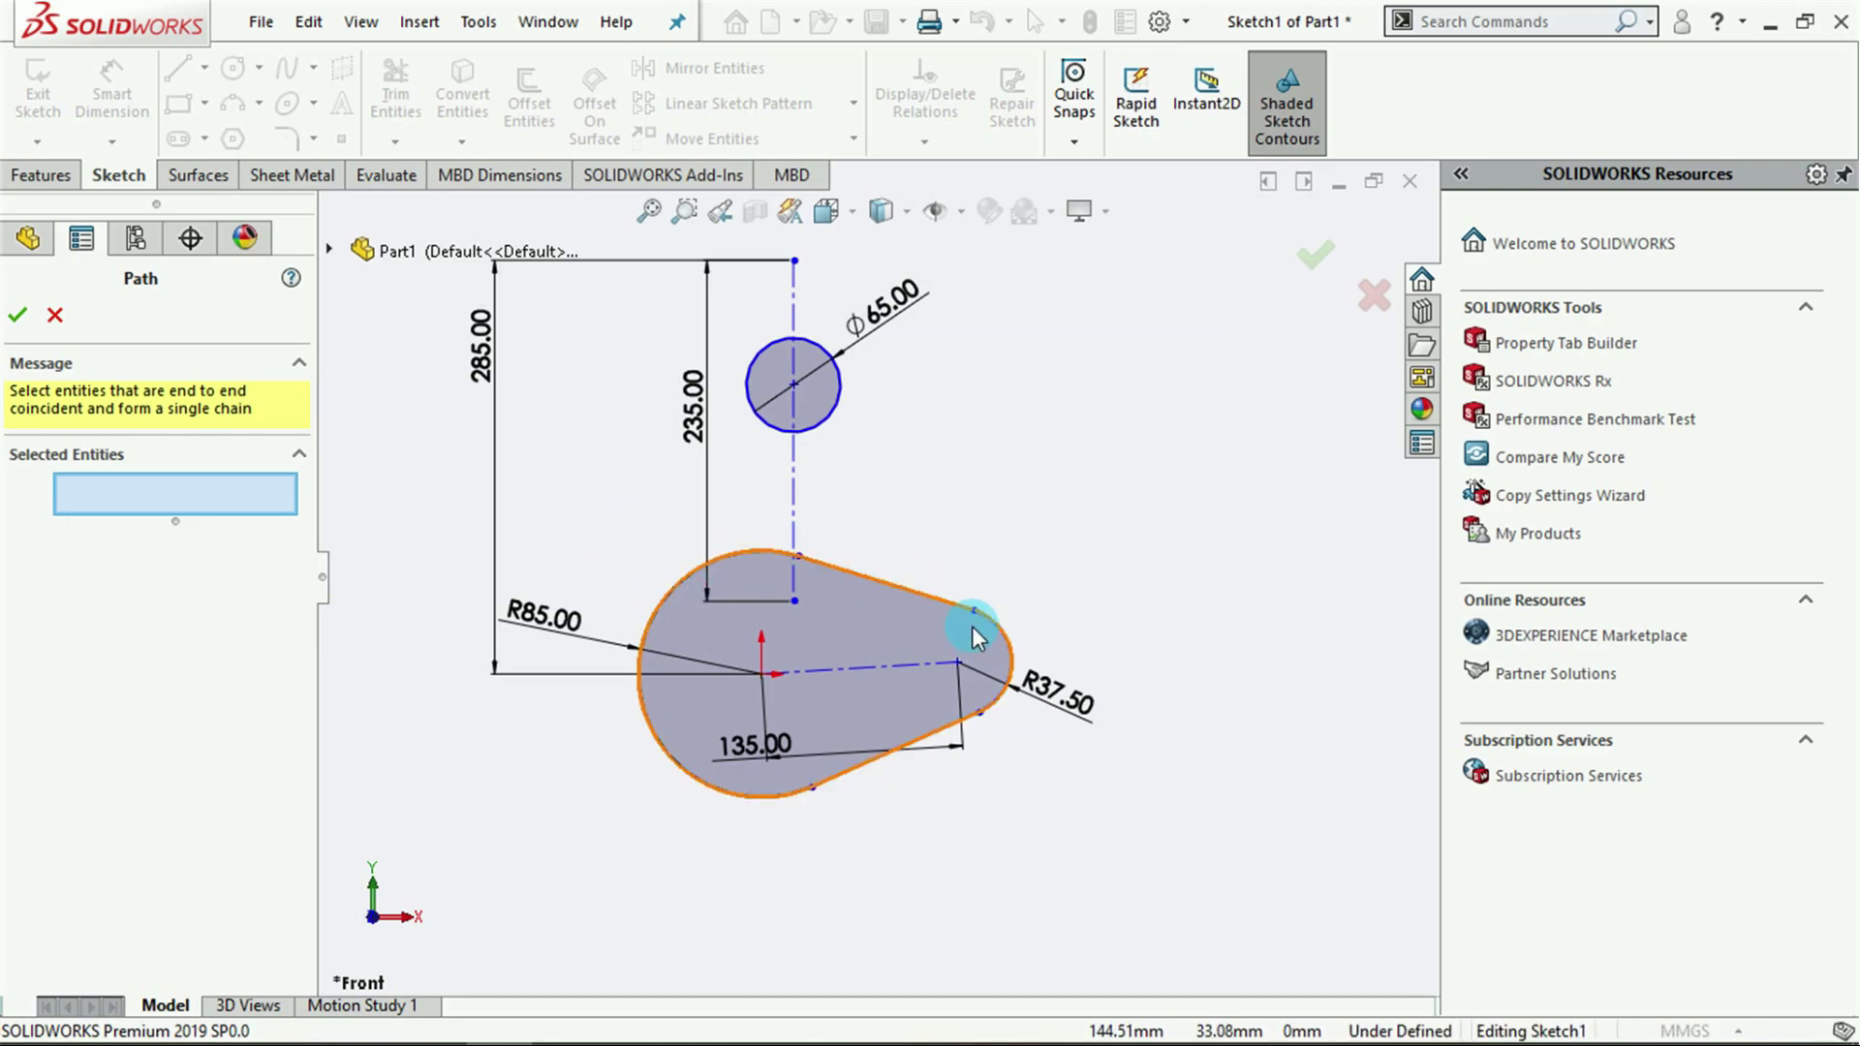
click(695, 571)
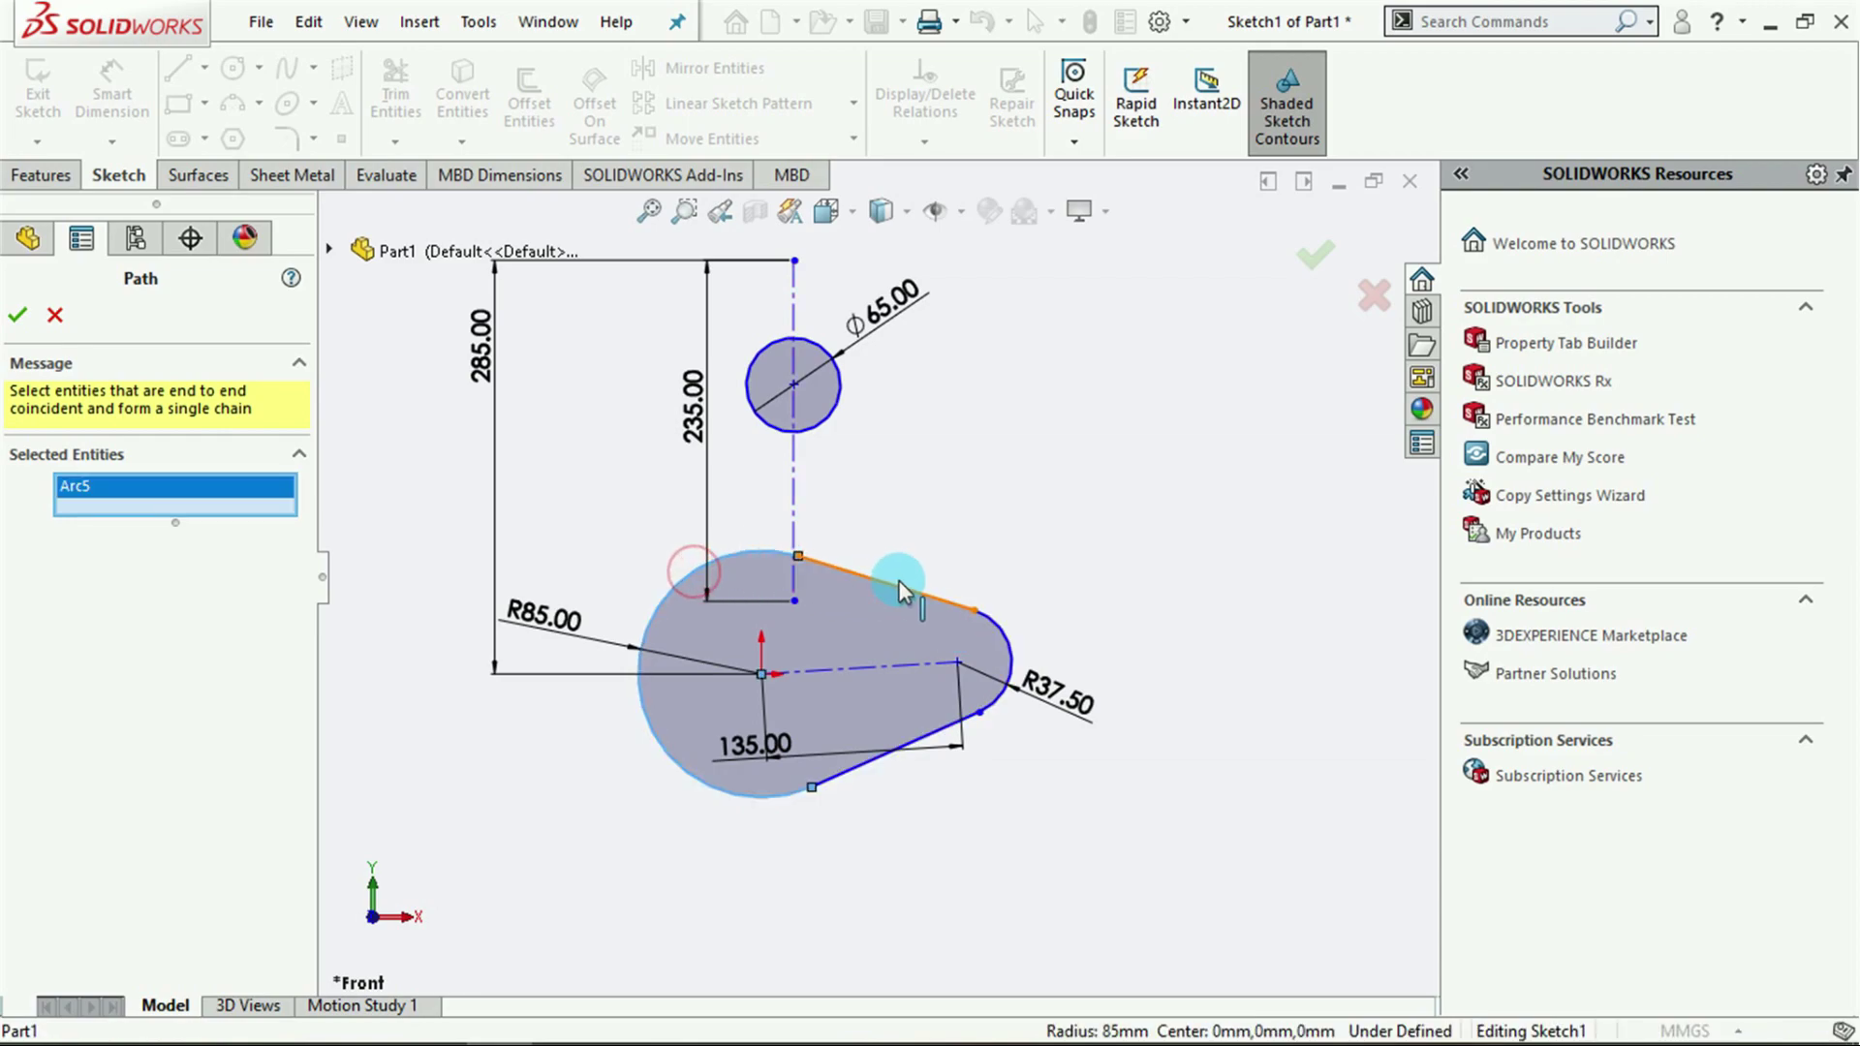
click(857, 625)
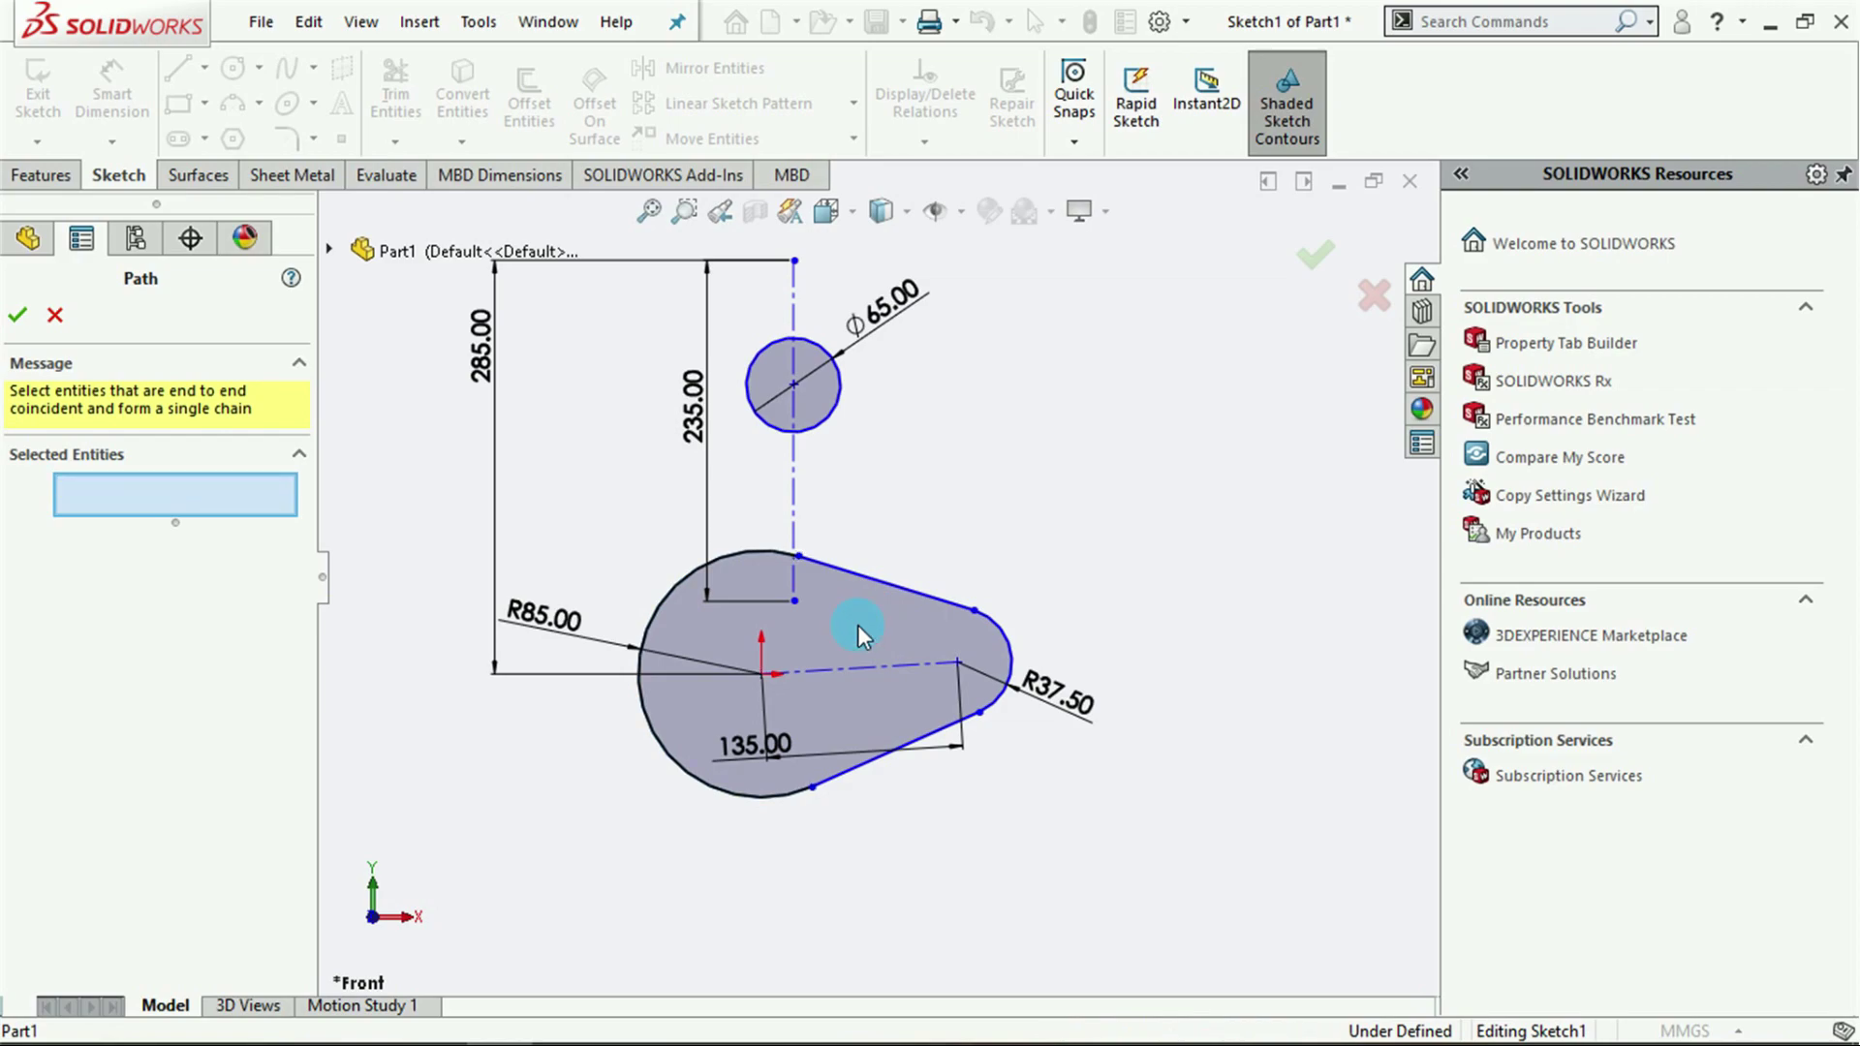
click(857, 625)
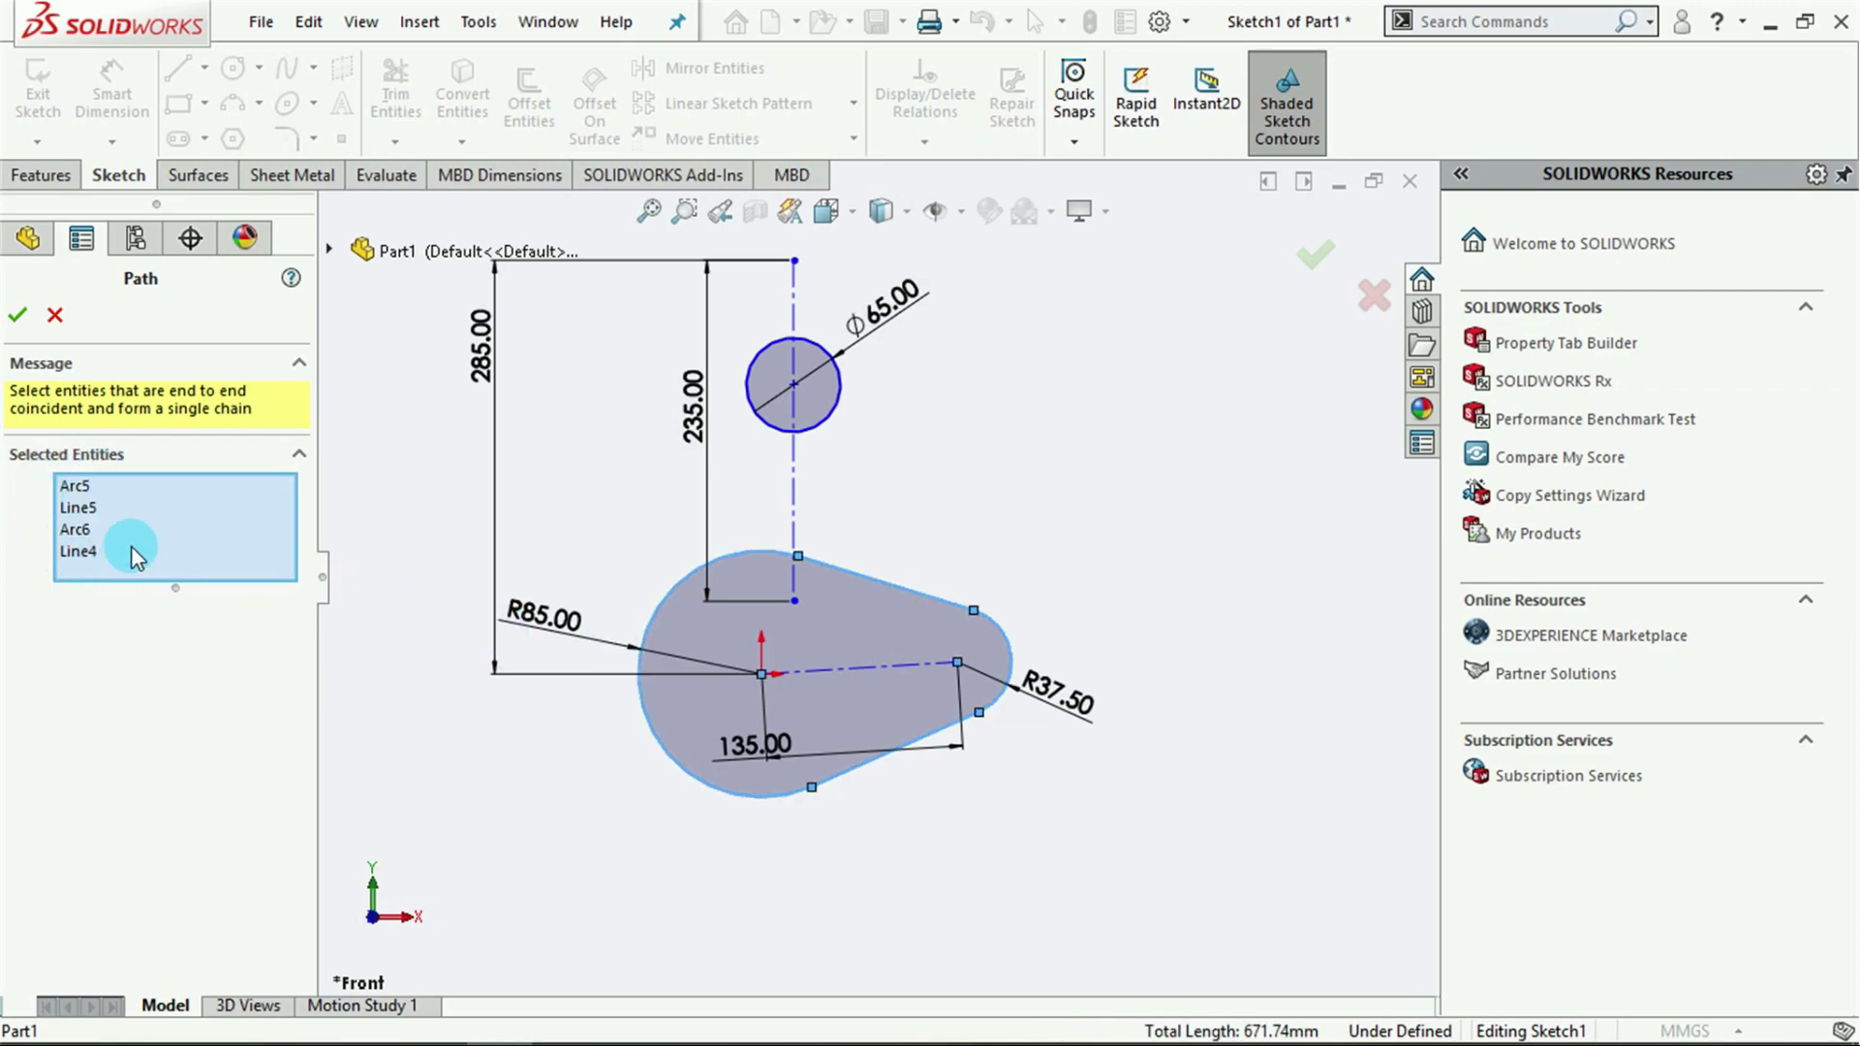
click(19, 316)
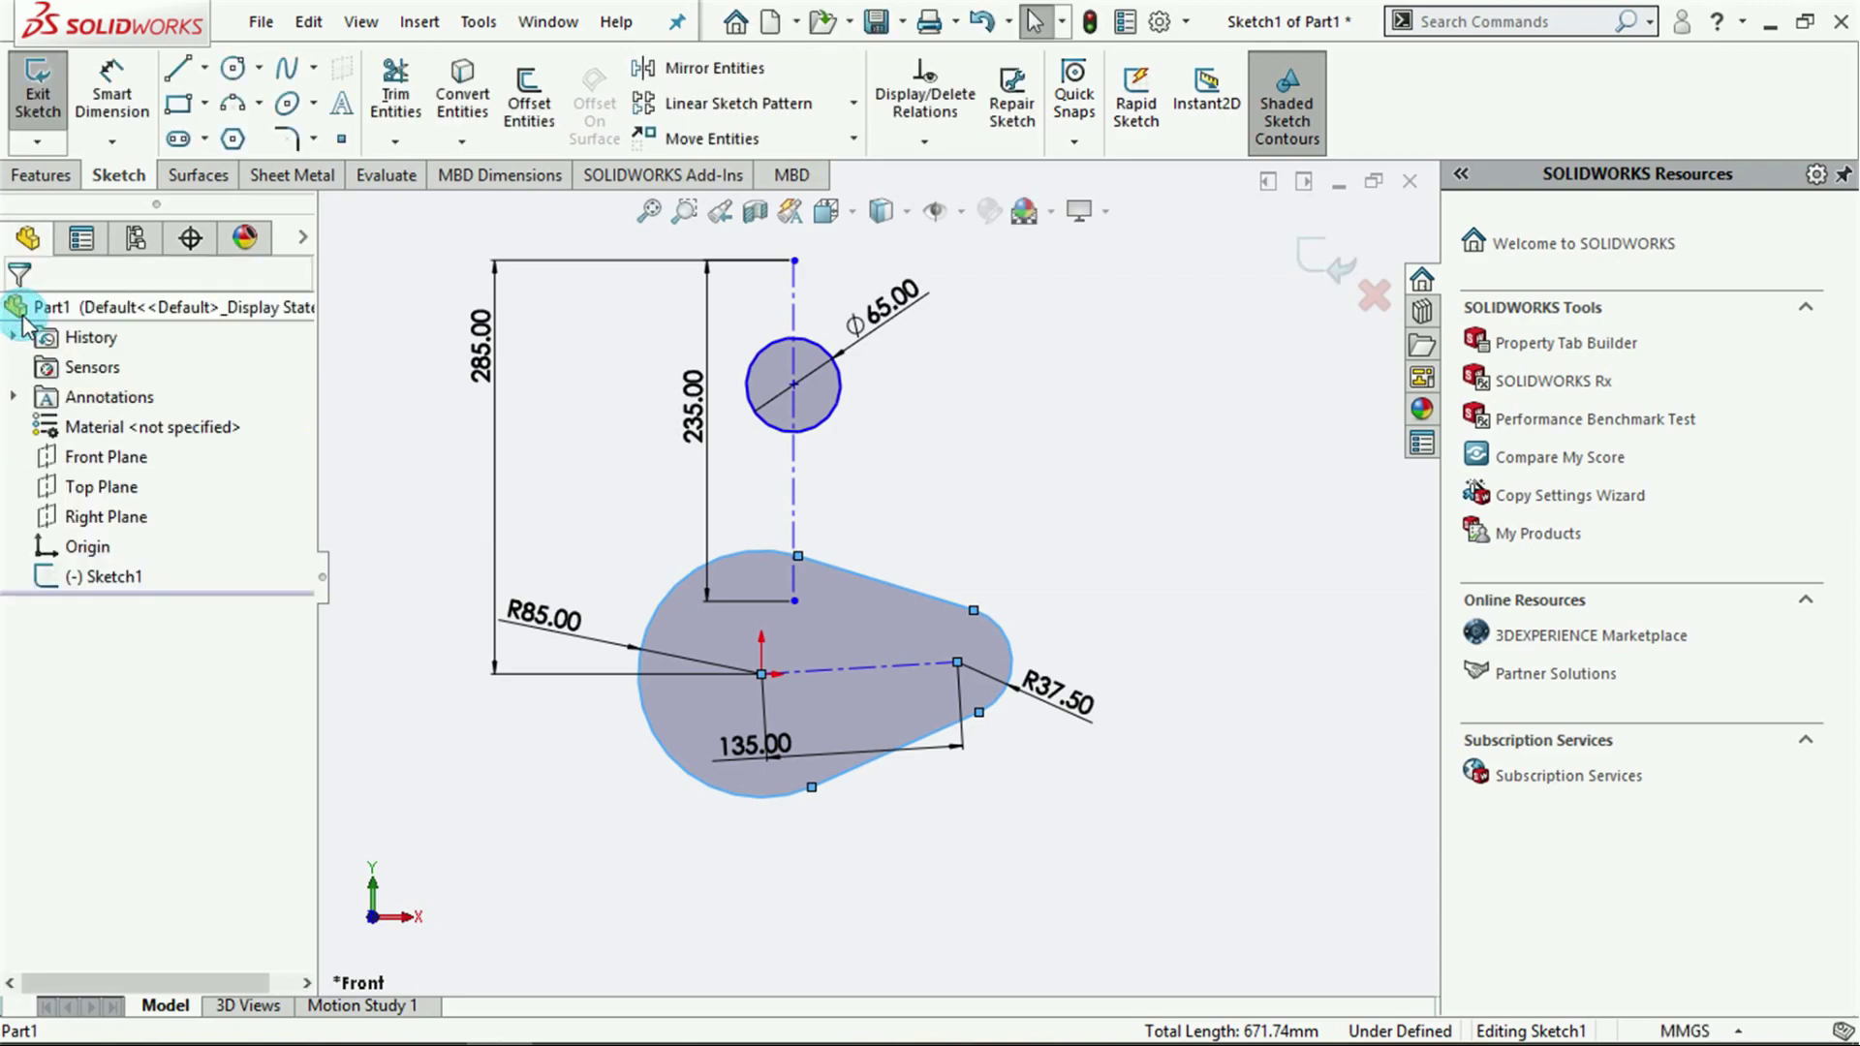
Select the whole new cam path and accept its Path Properties.
click(1100, 521)
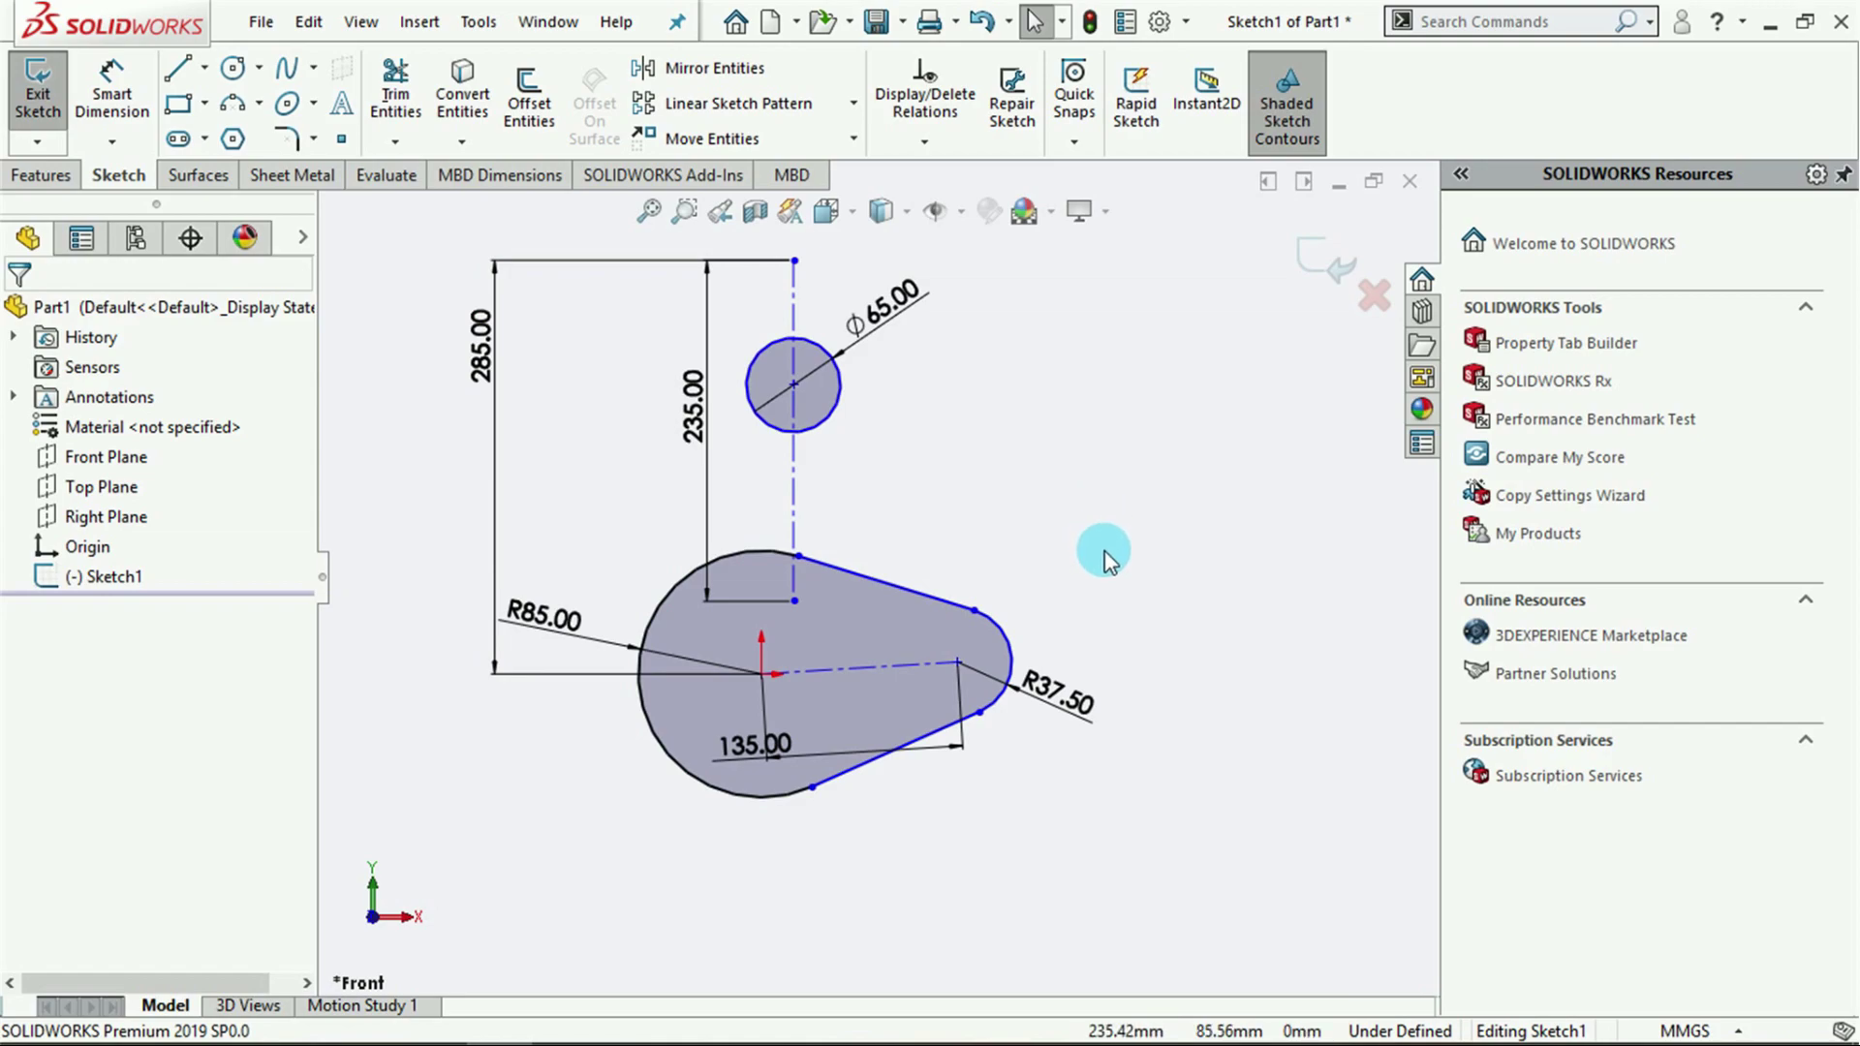
double_click(937, 594)
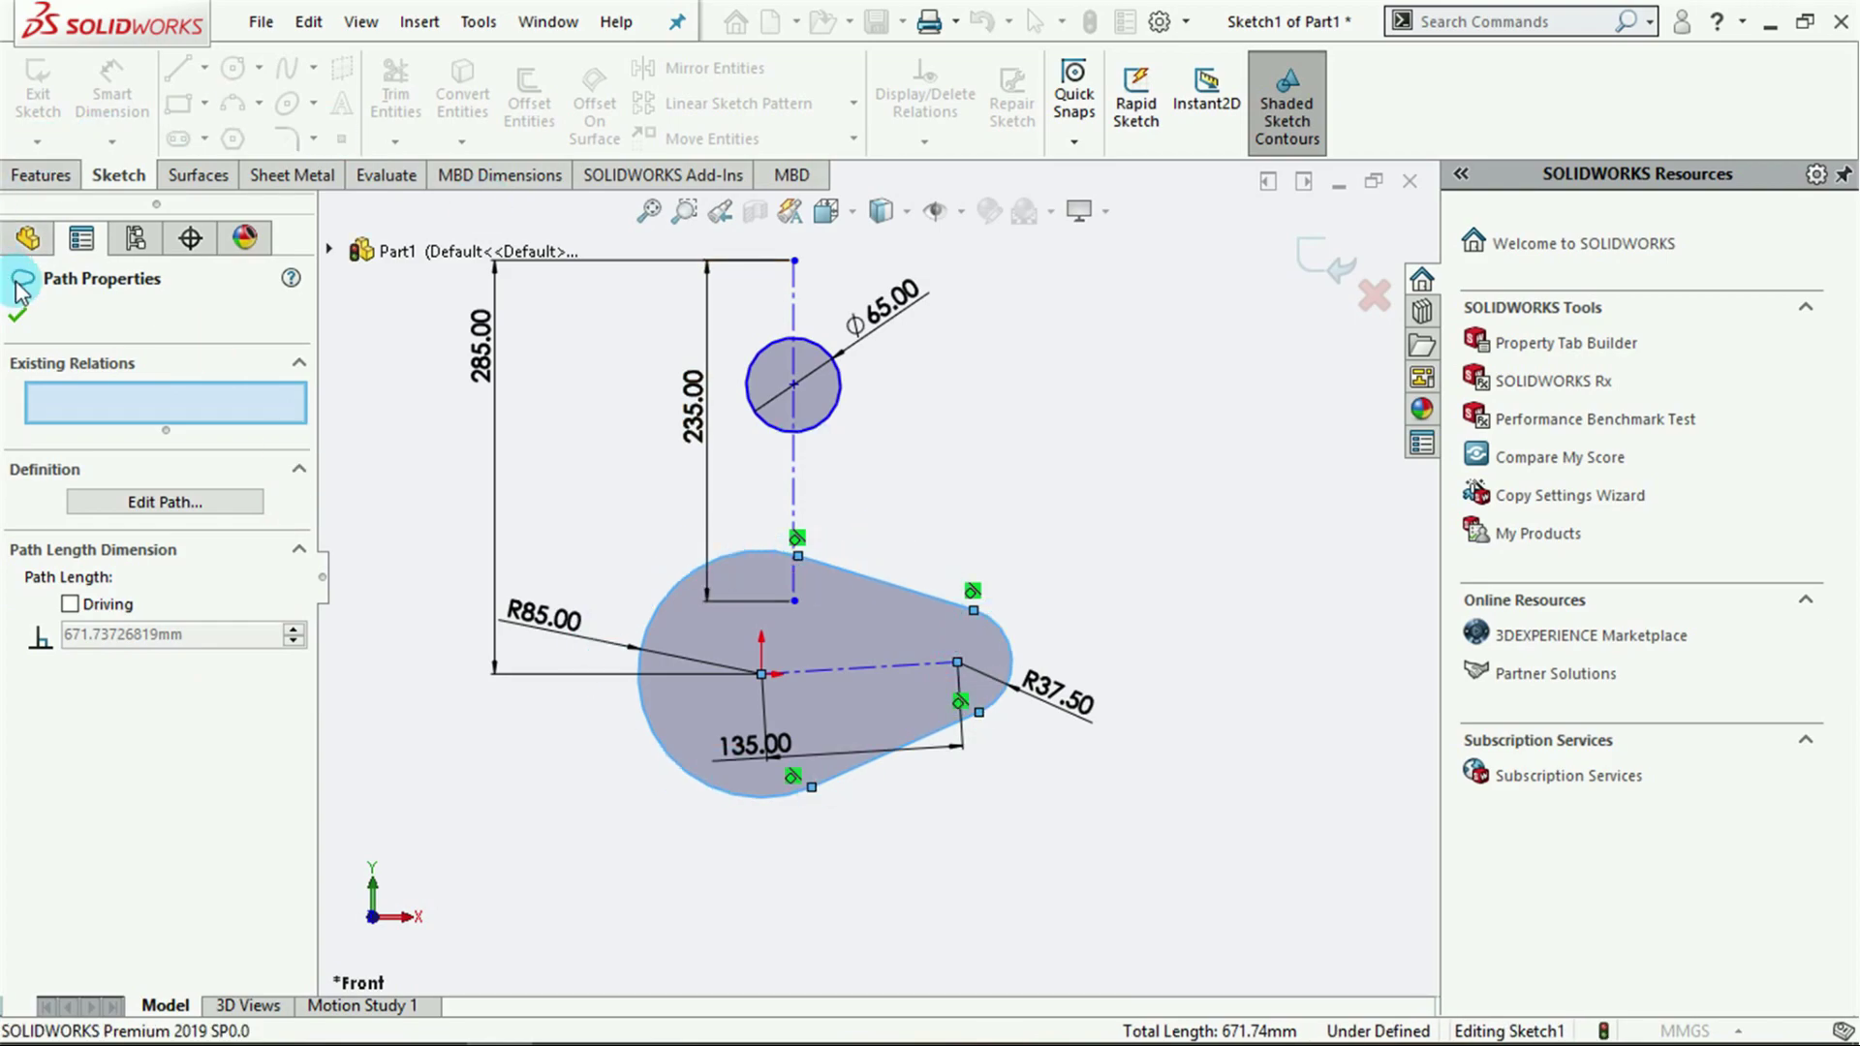
click(21, 315)
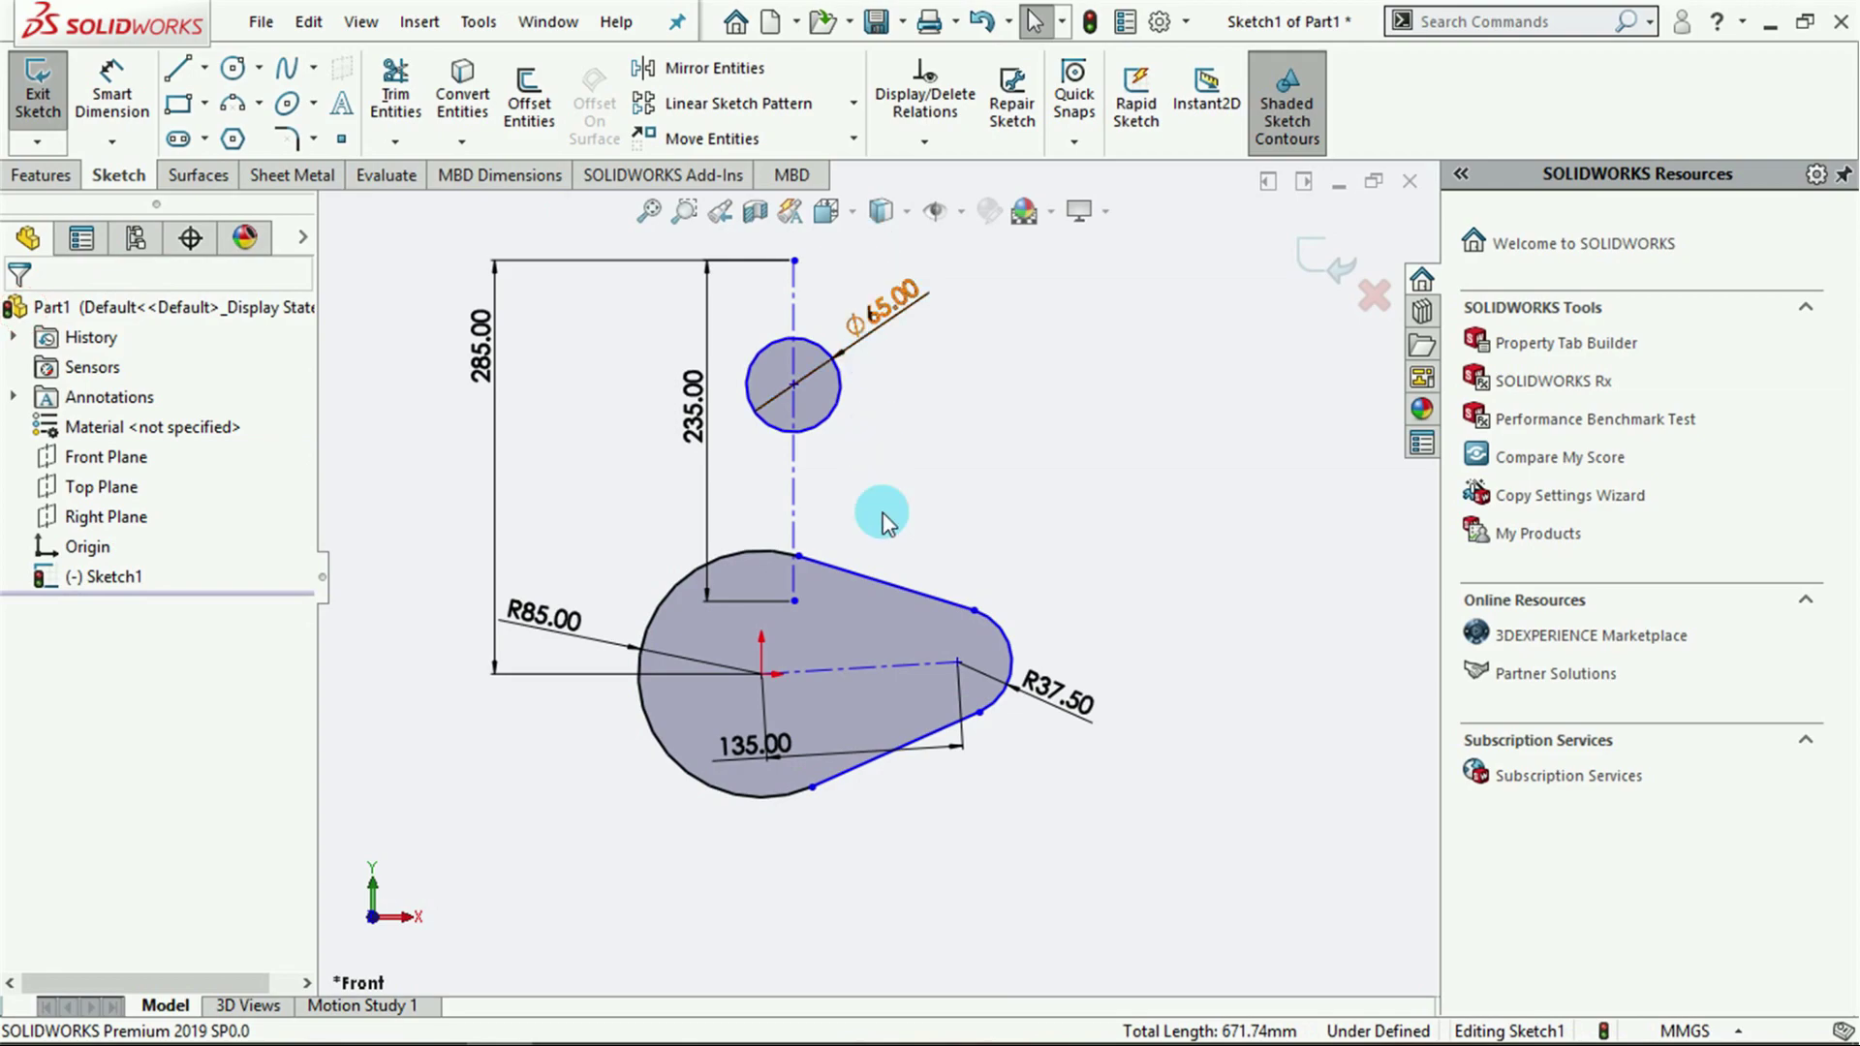
Drag the path's R37.50 lobe repeatedly to rotate the cam path about the origin.
click(971, 644)
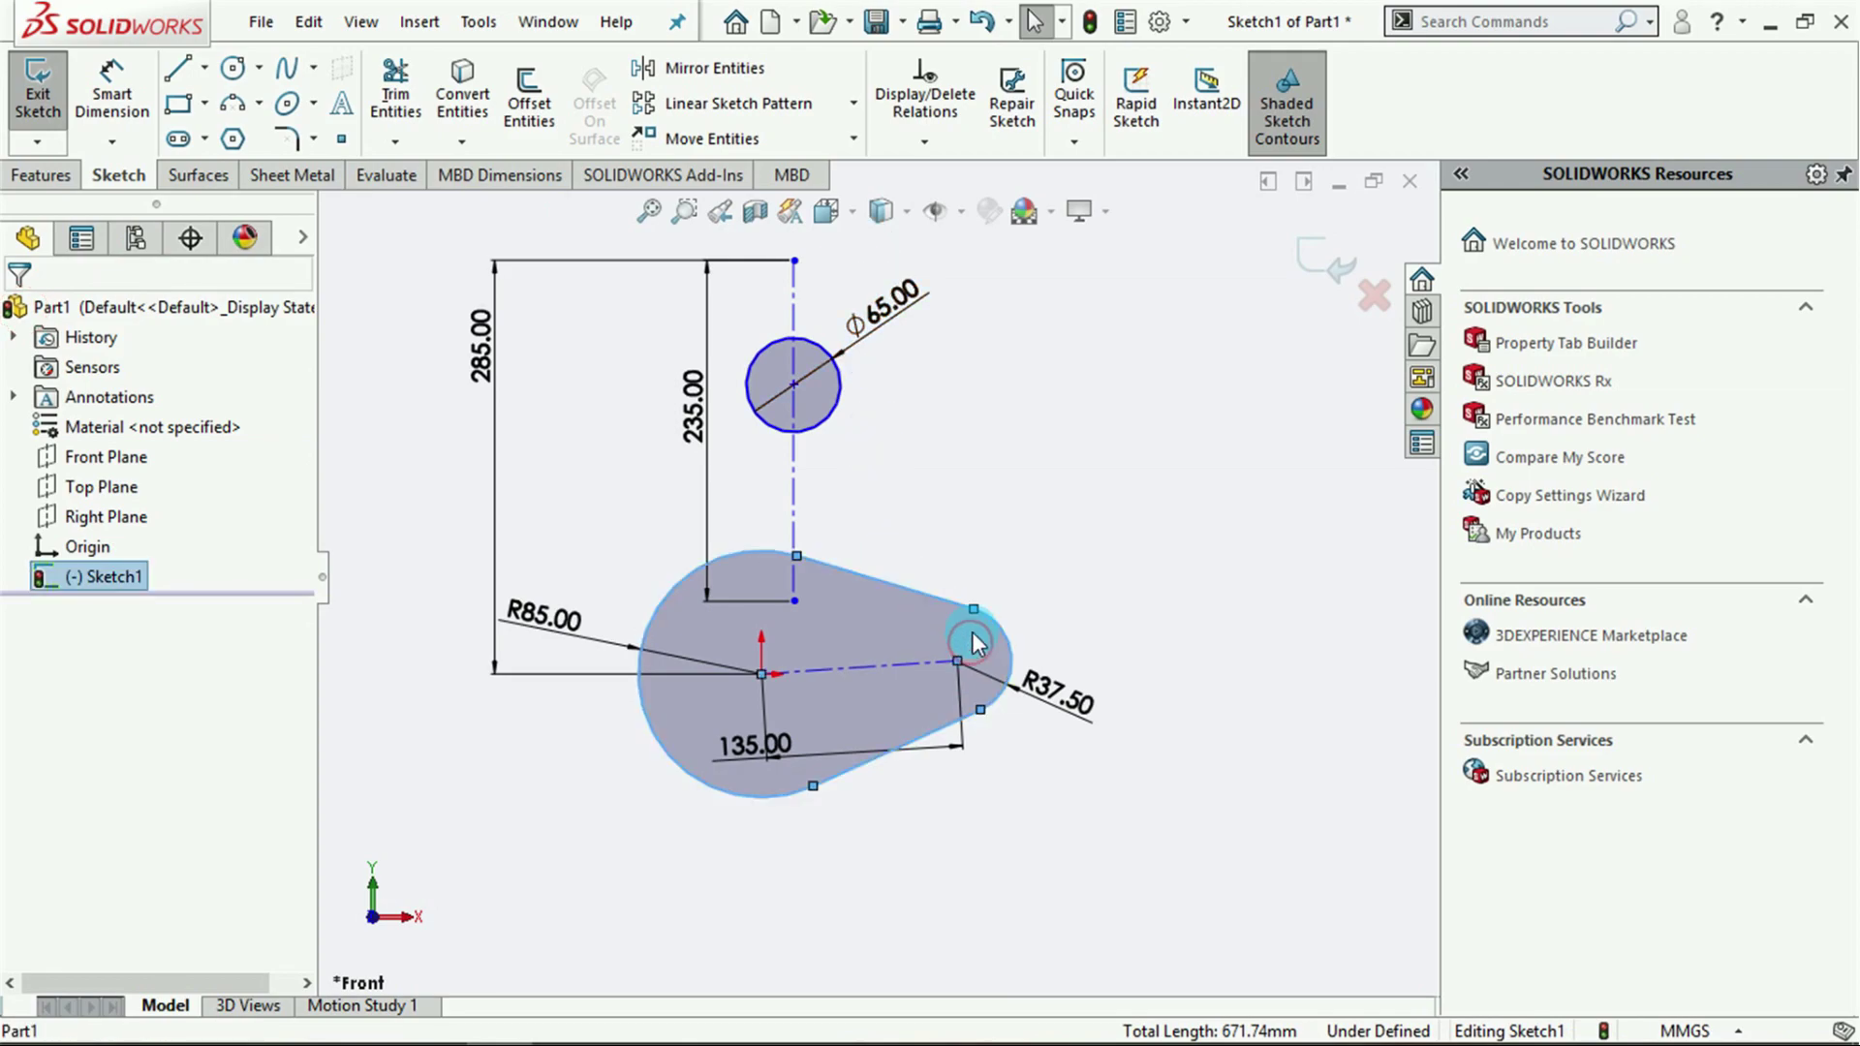
drag(970, 593, 807, 377)
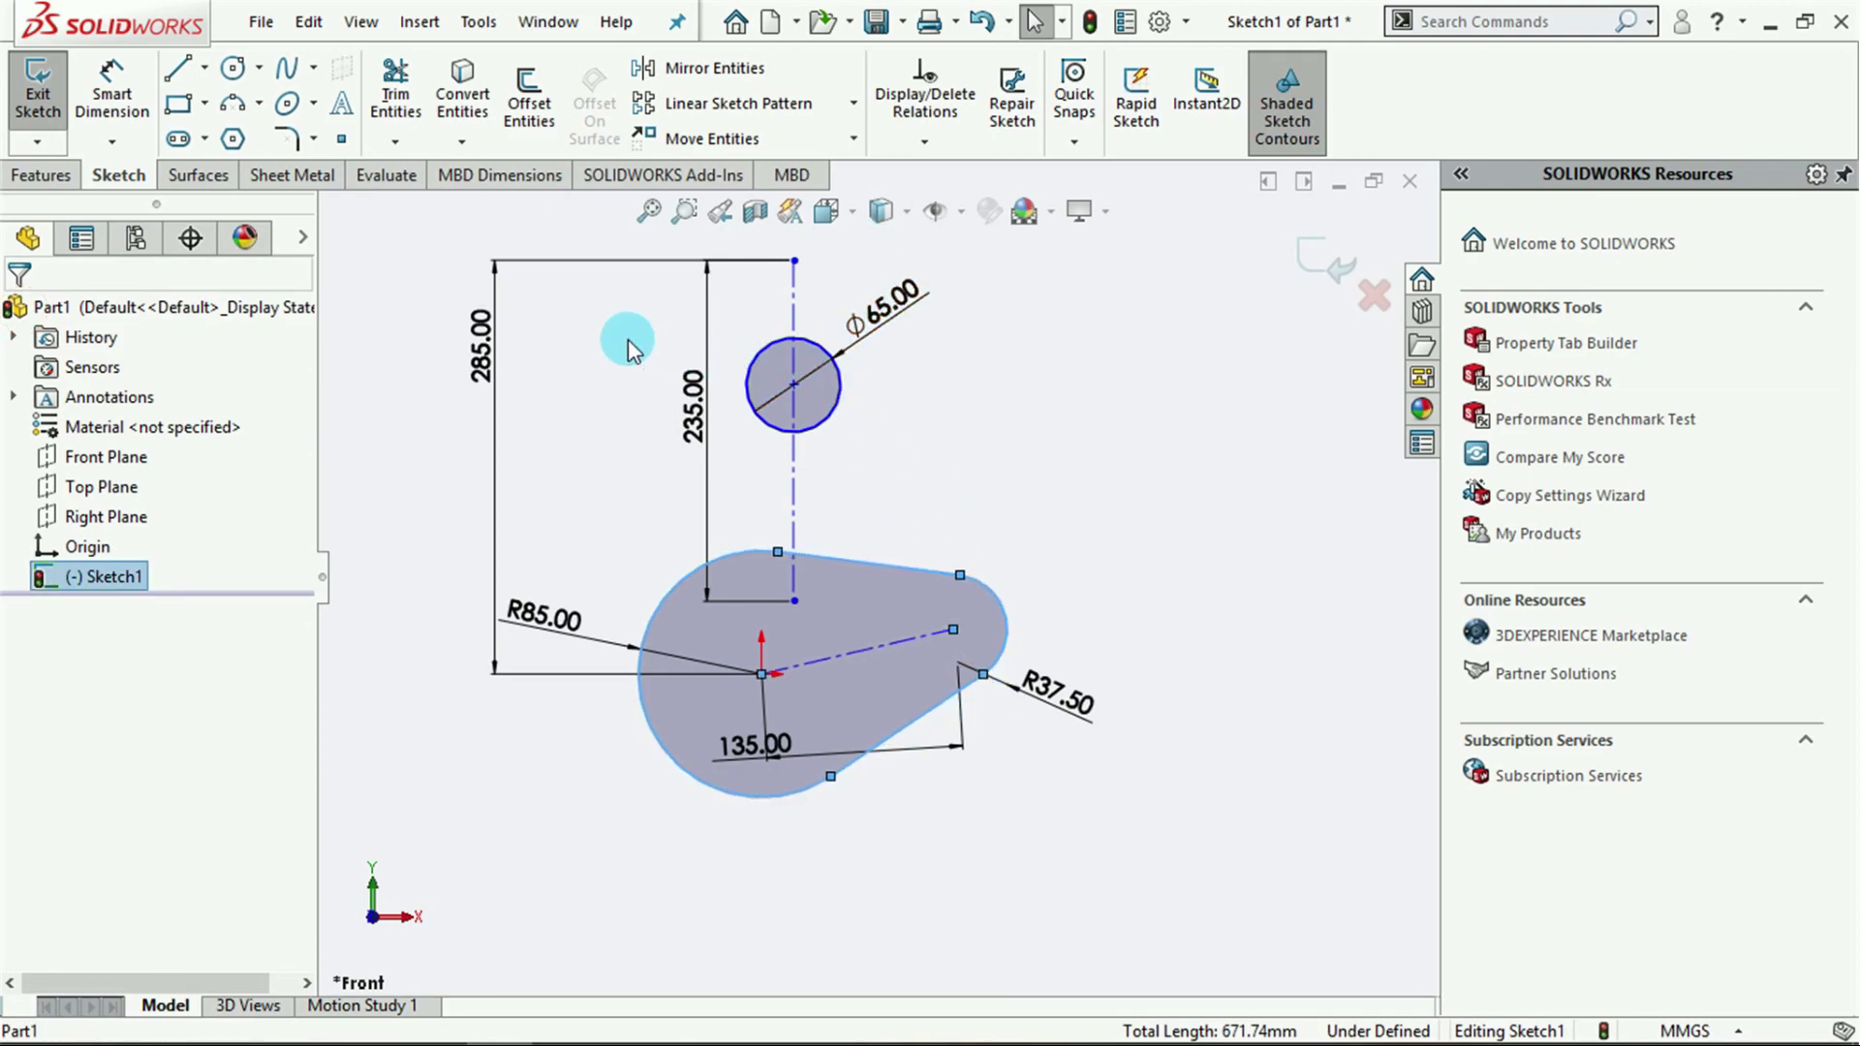
click(980, 612)
drag(981, 612, 702, 378)
drag(924, 567, 702, 427)
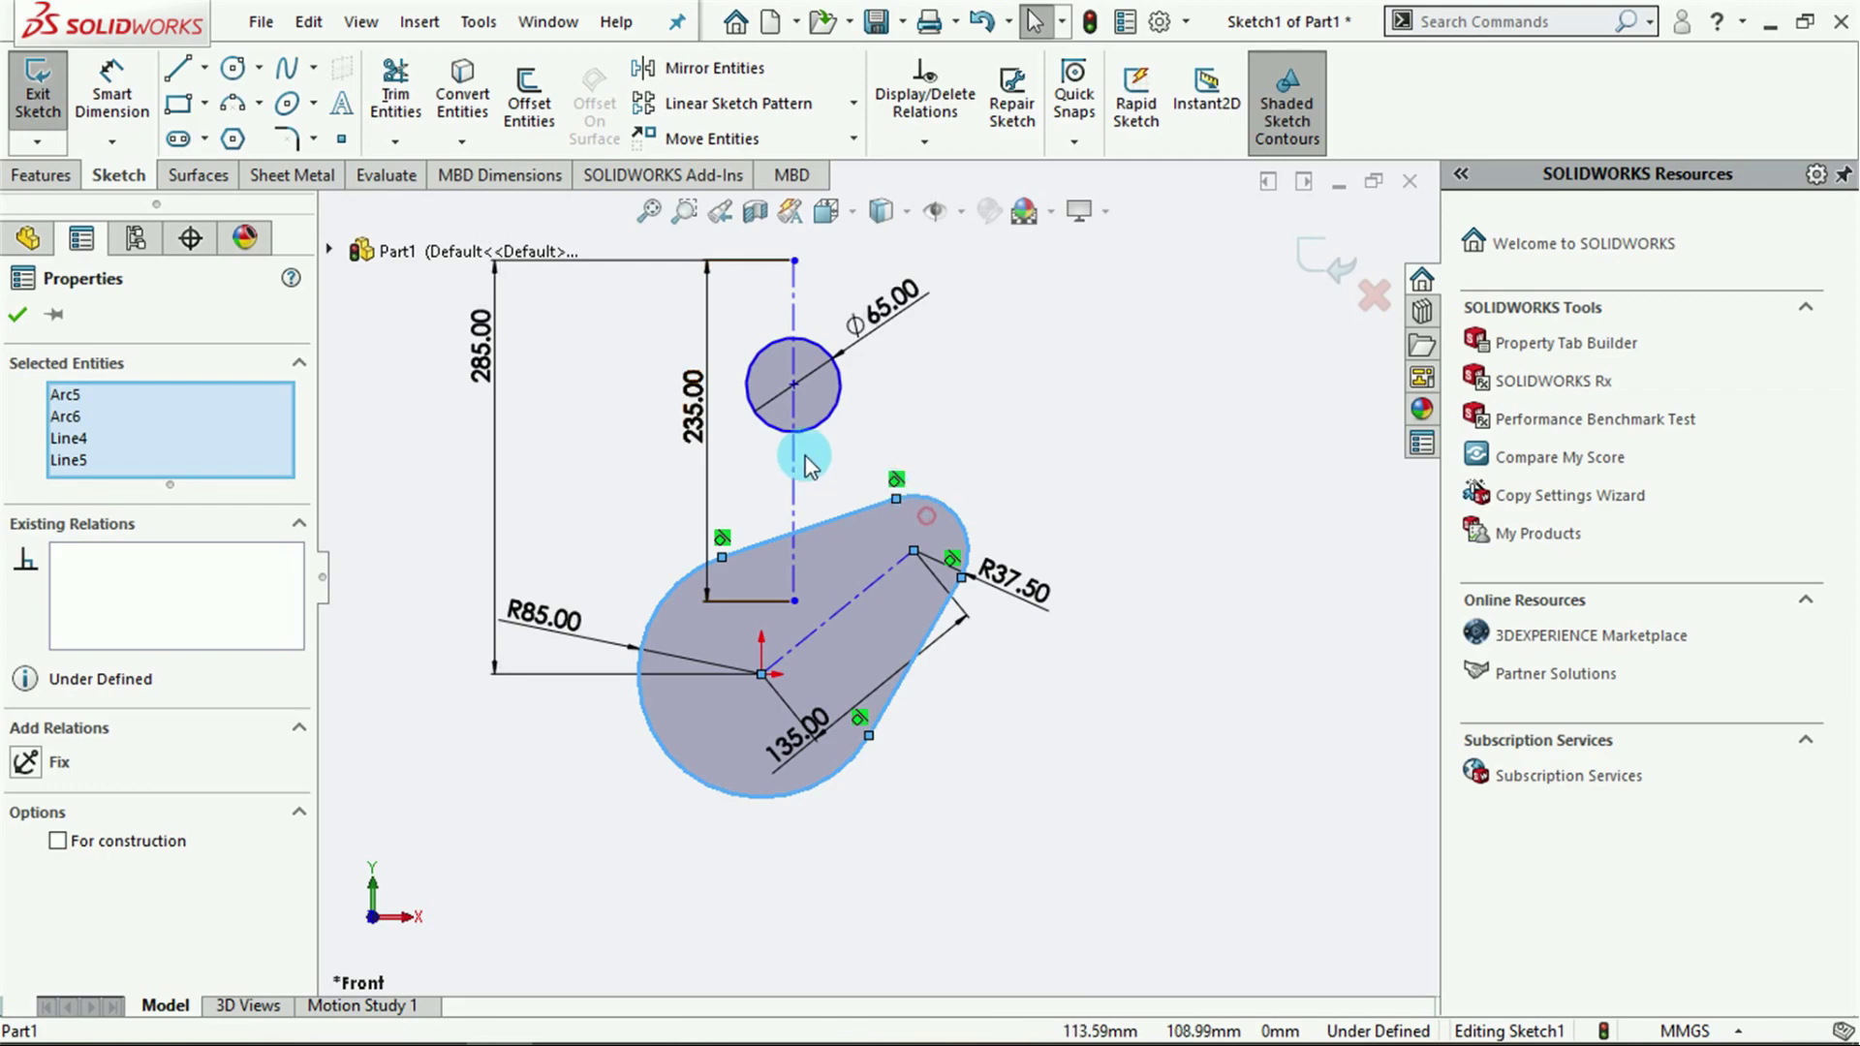
drag(804, 465, 821, 407)
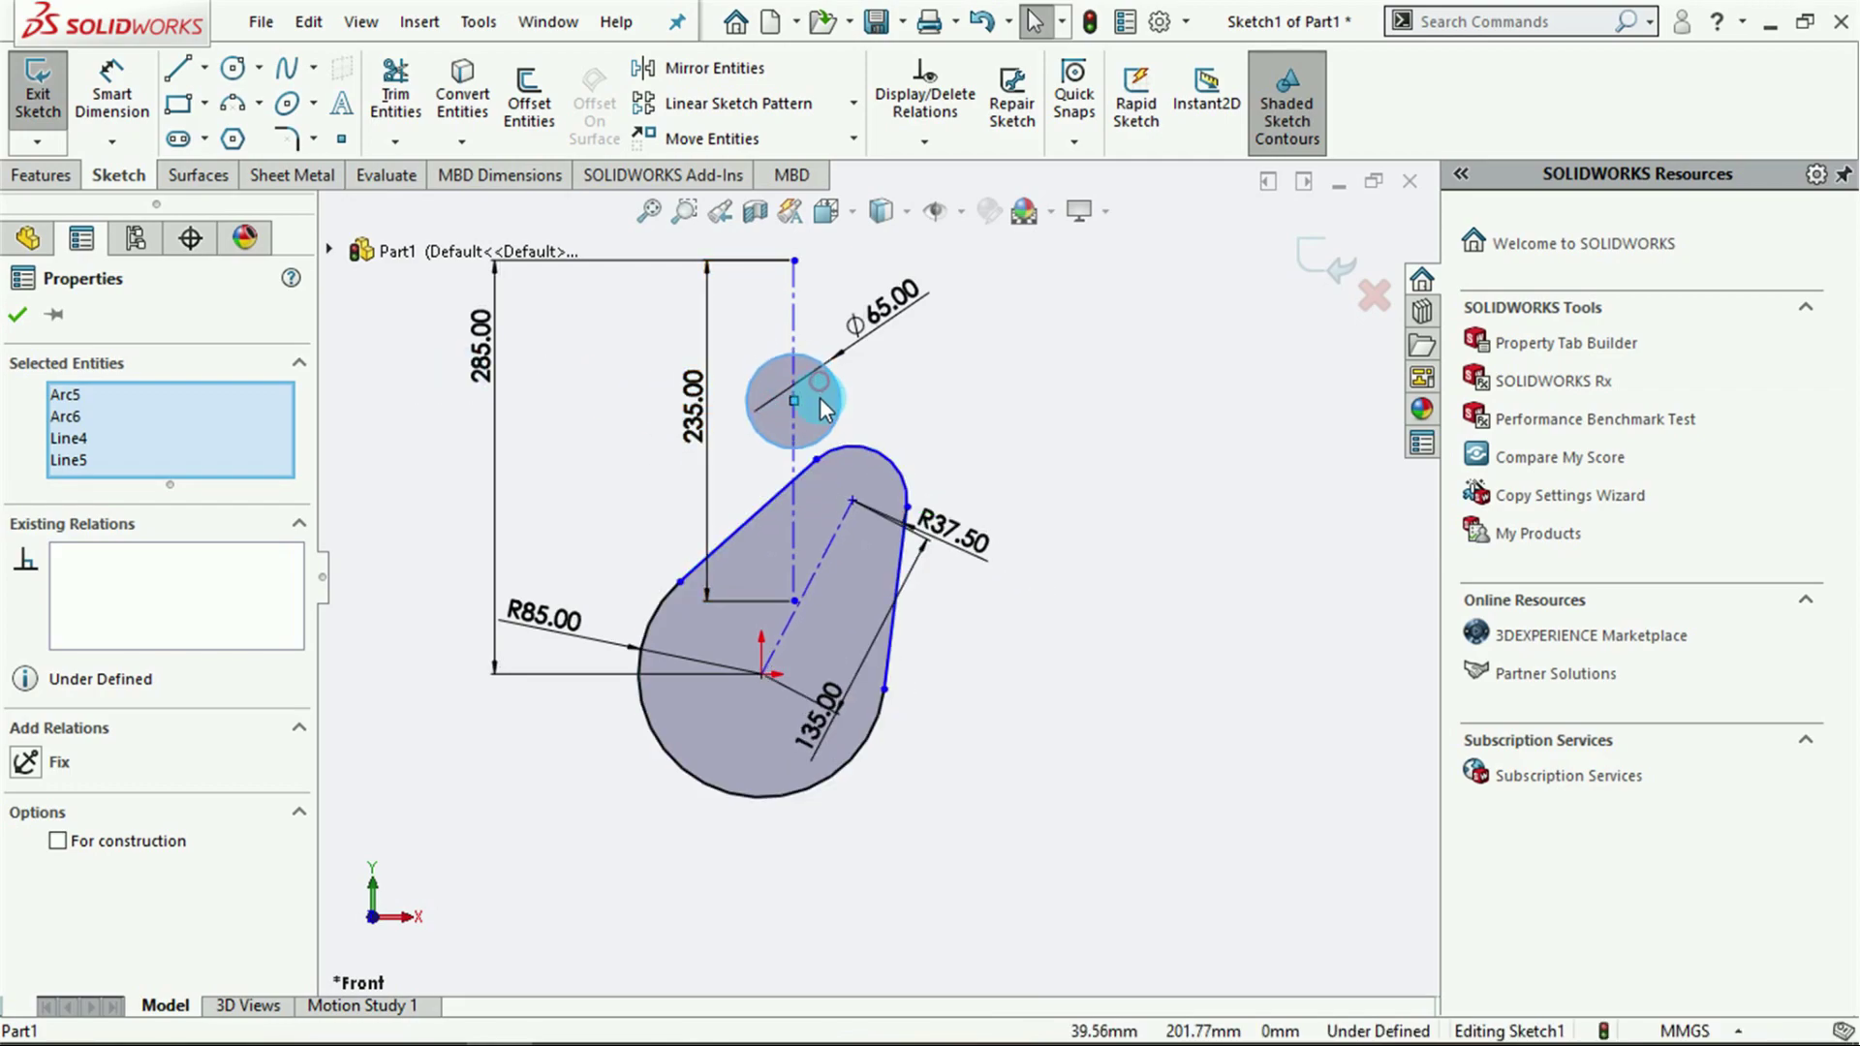
click(819, 424)
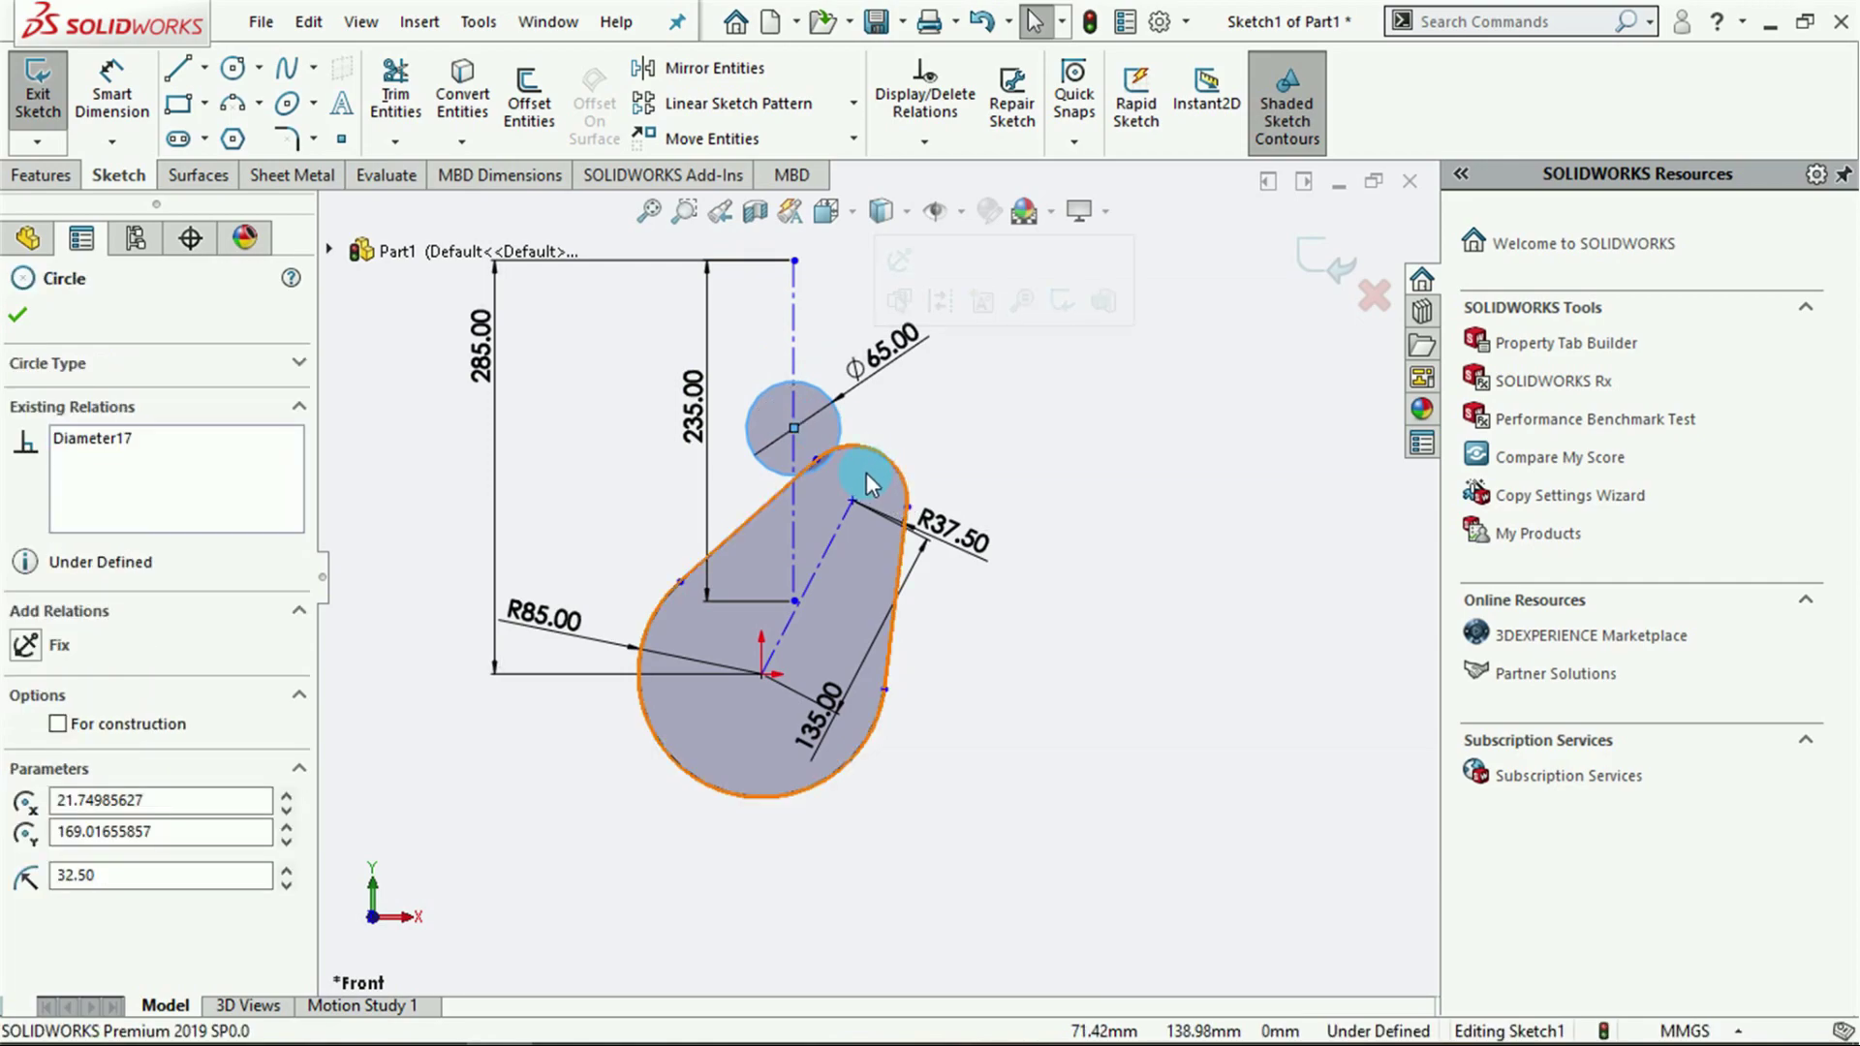
key(Escape)
drag(901, 499, 983, 448)
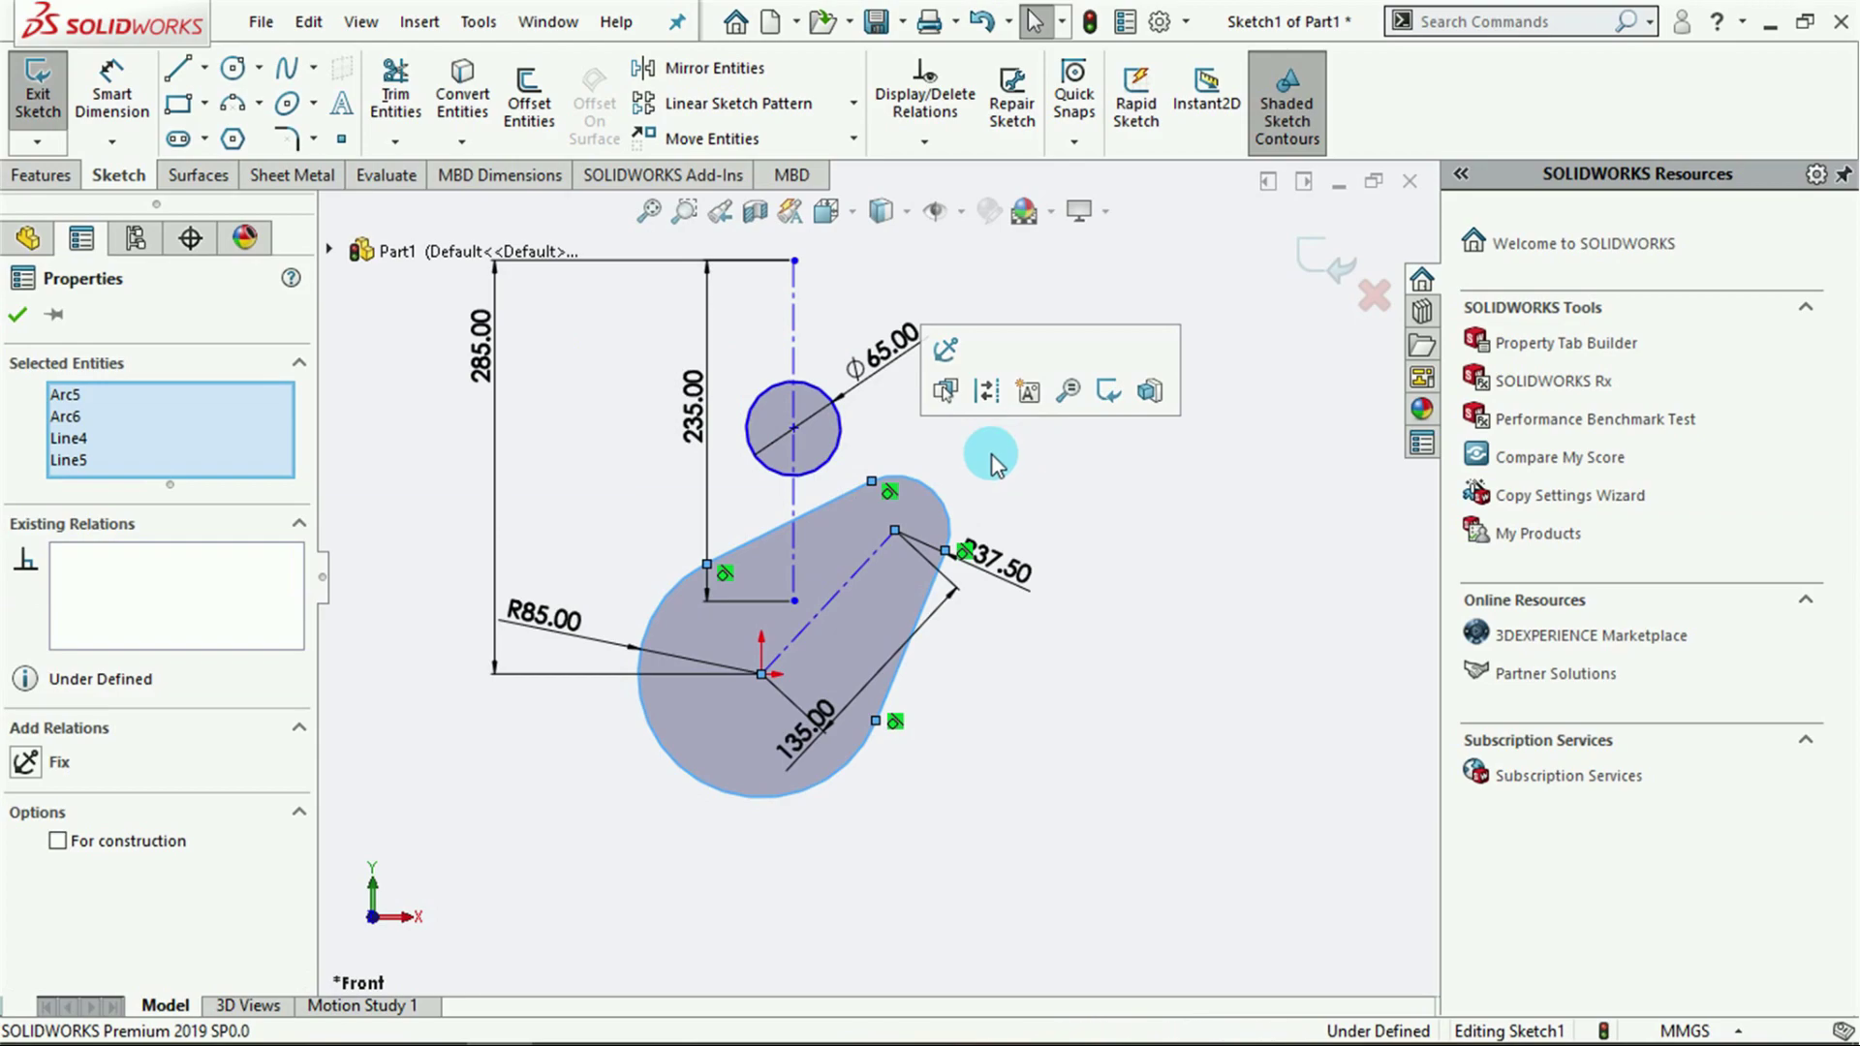
drag(925, 516, 1146, 780)
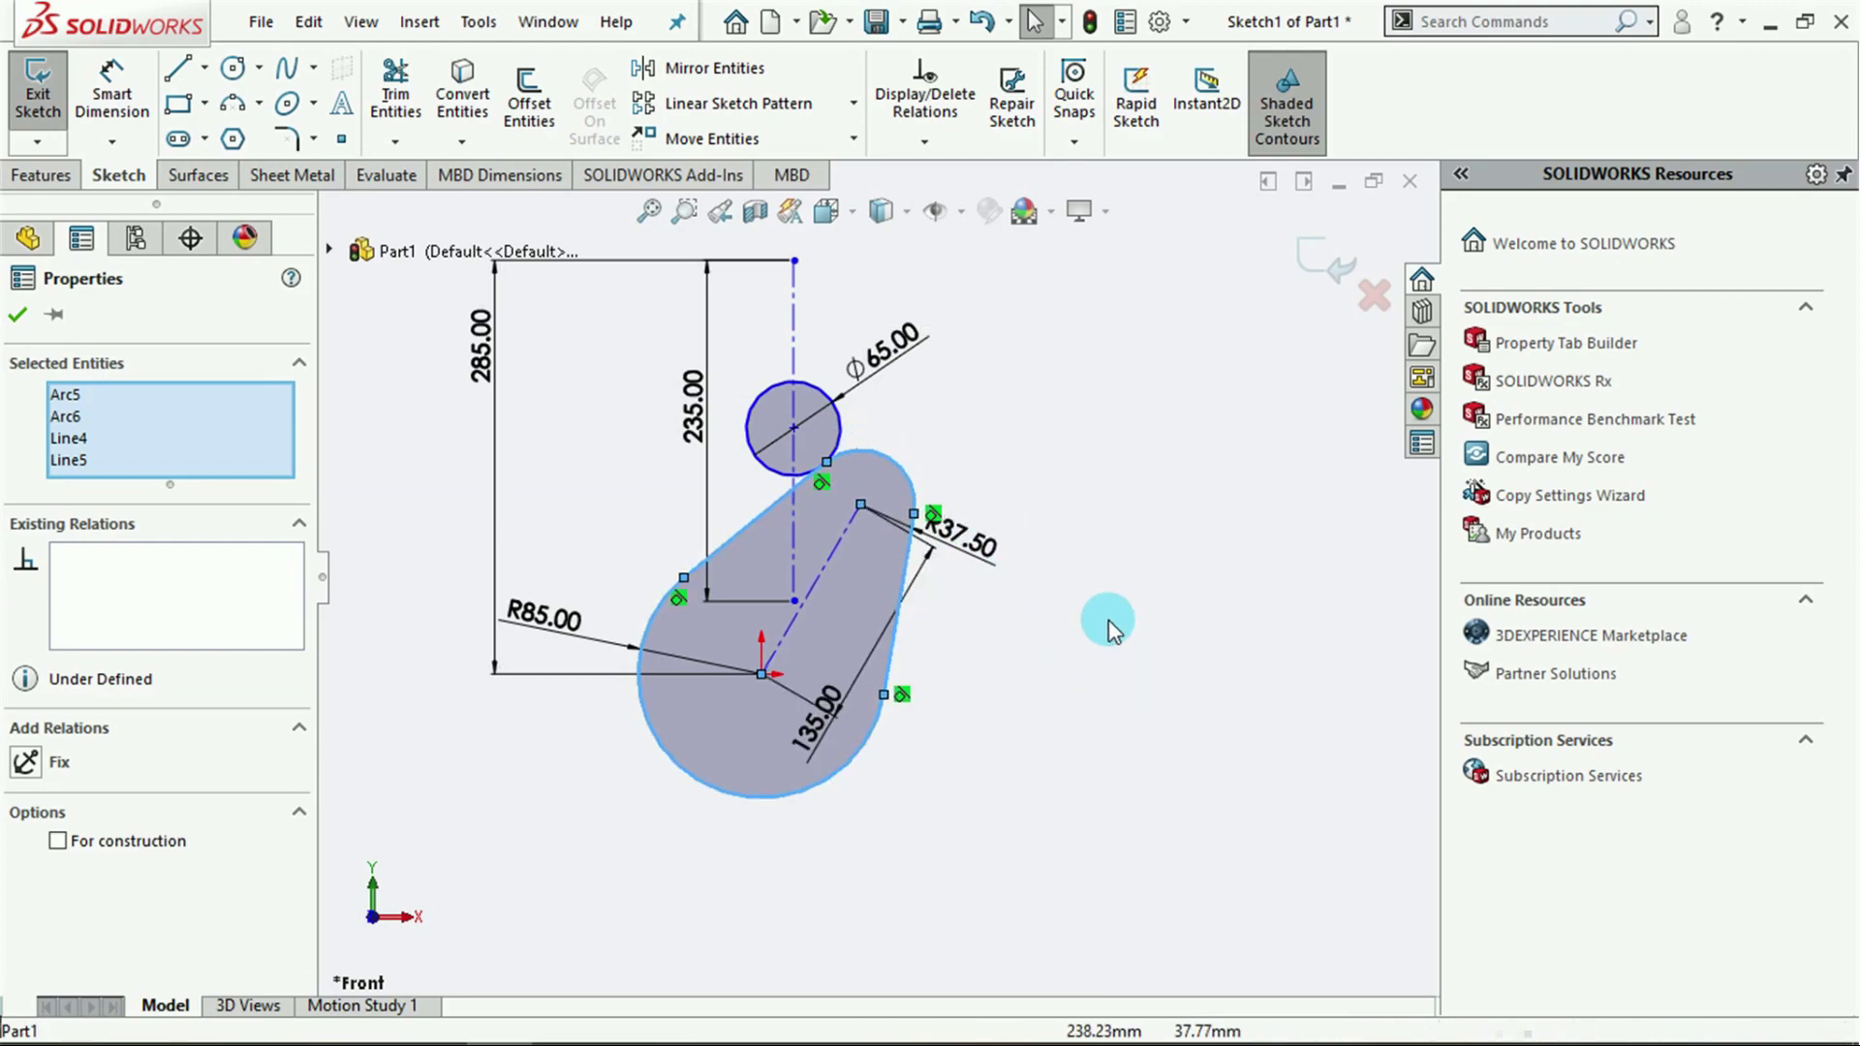
drag(934, 504, 548, 306)
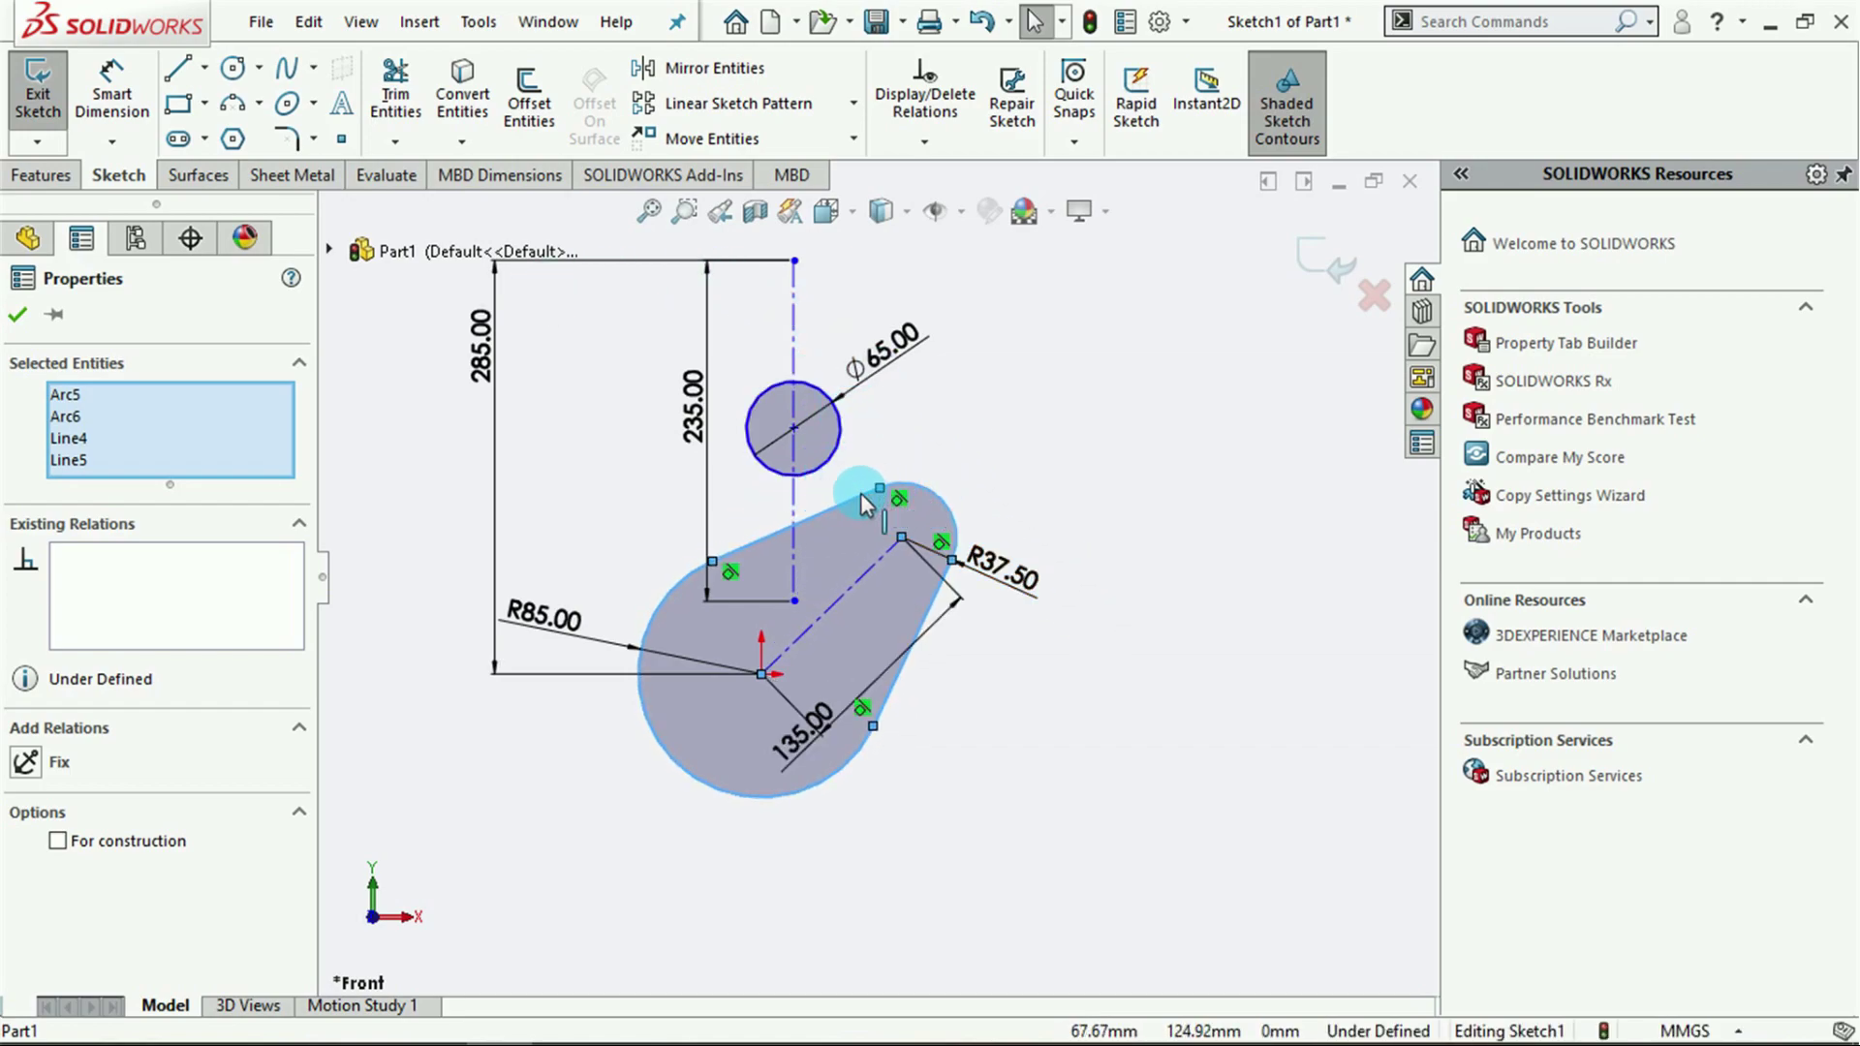
Add a Tangent relation between the Ø65 follower circle and the cam path.
click(20, 315)
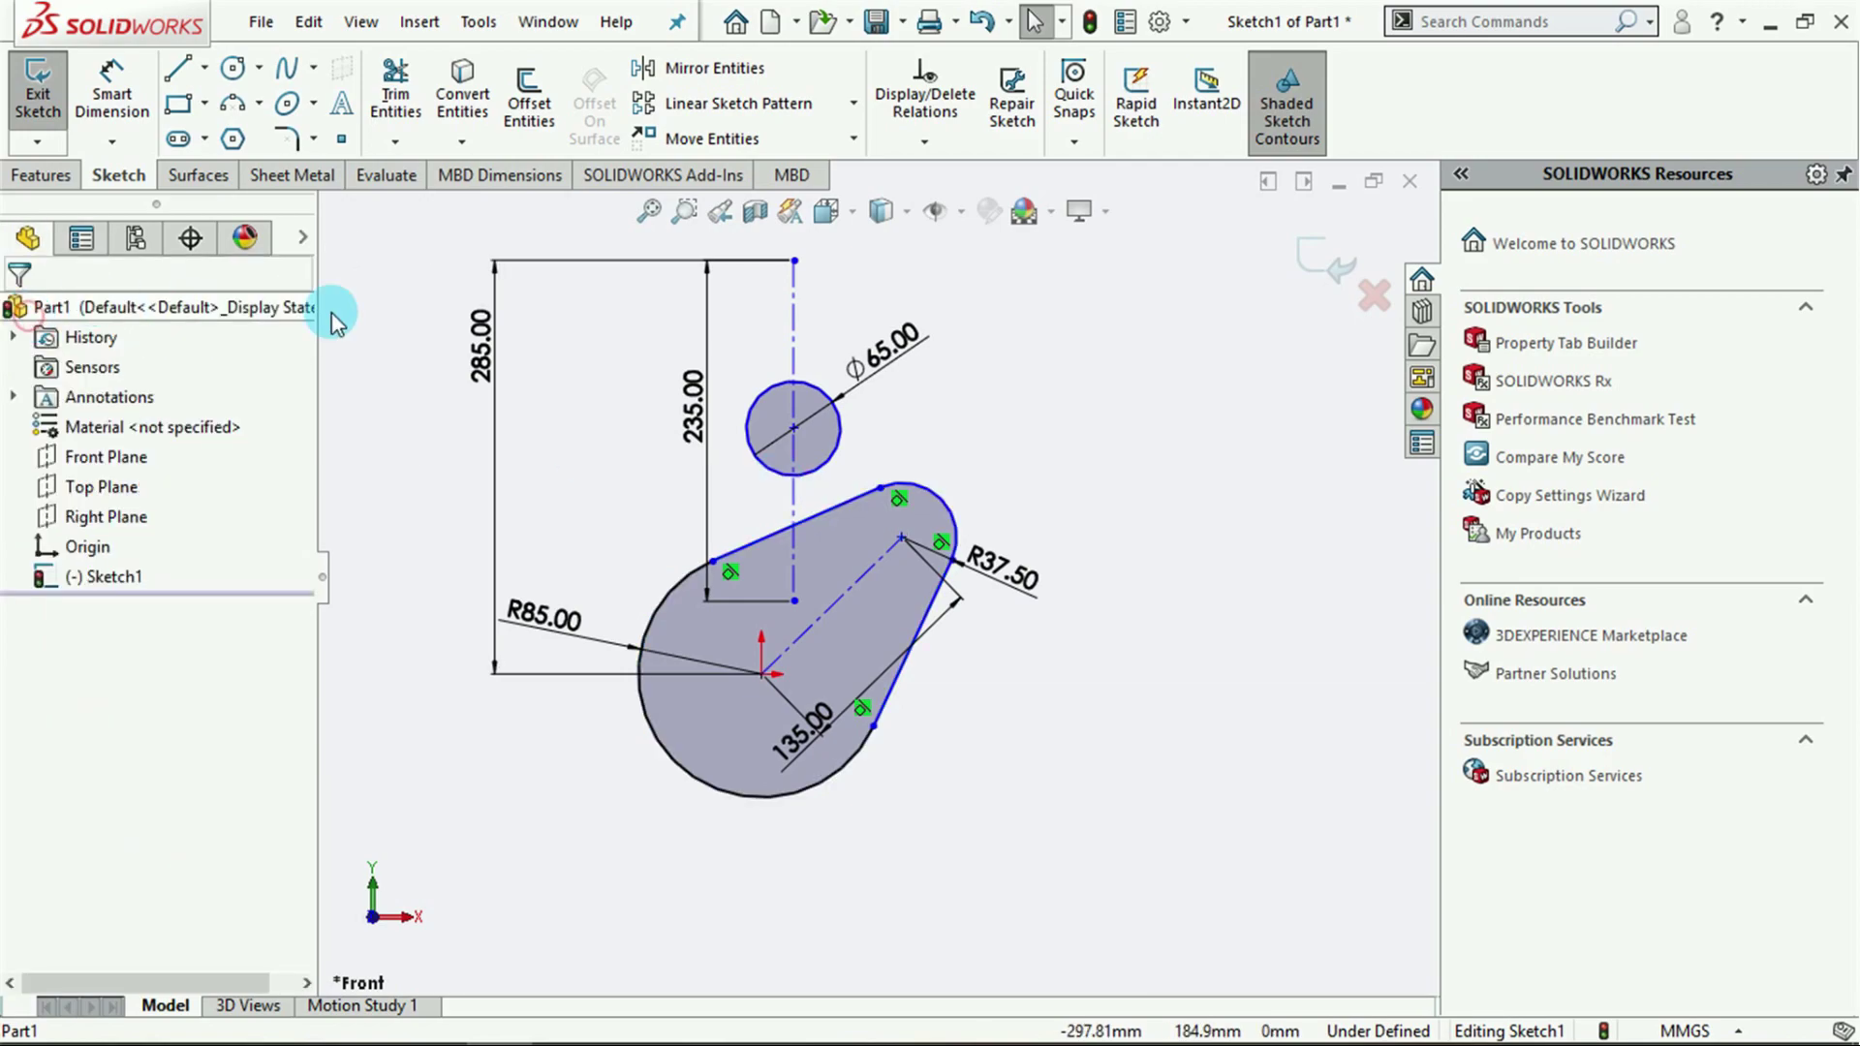
click(828, 465)
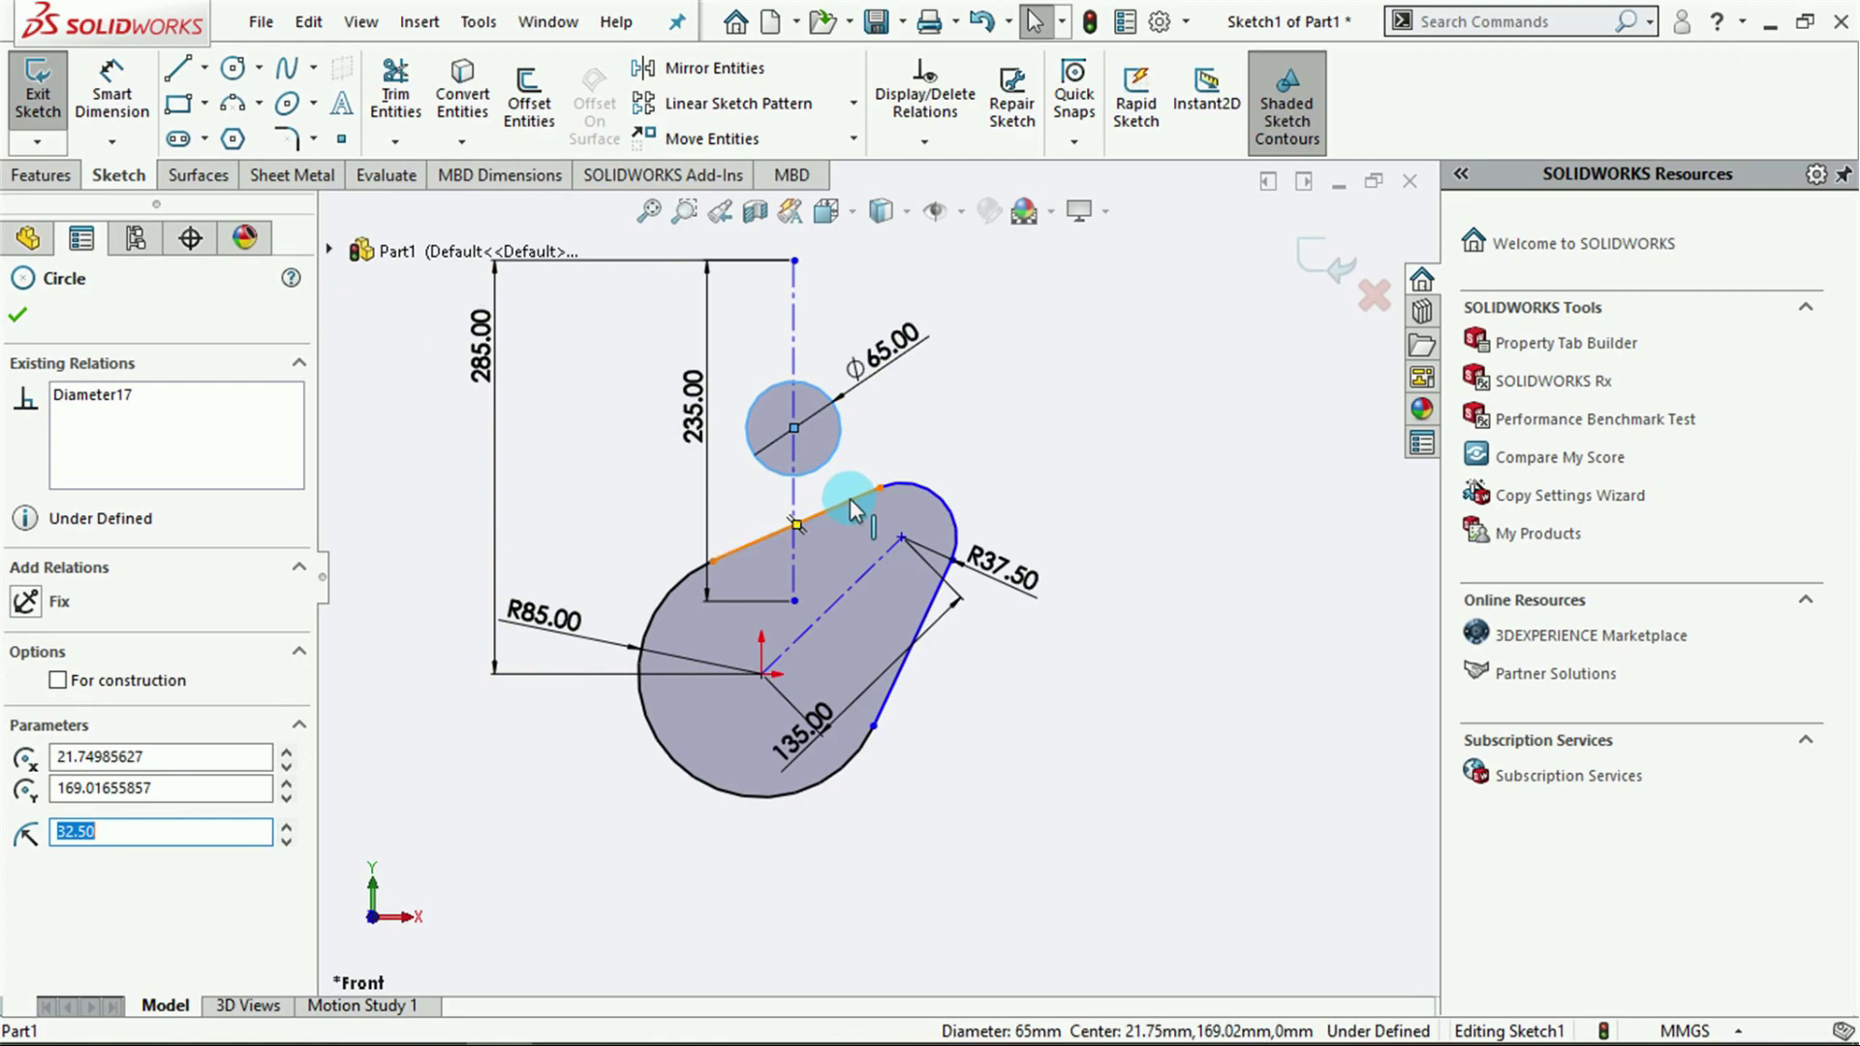
click(851, 498)
click(851, 498)
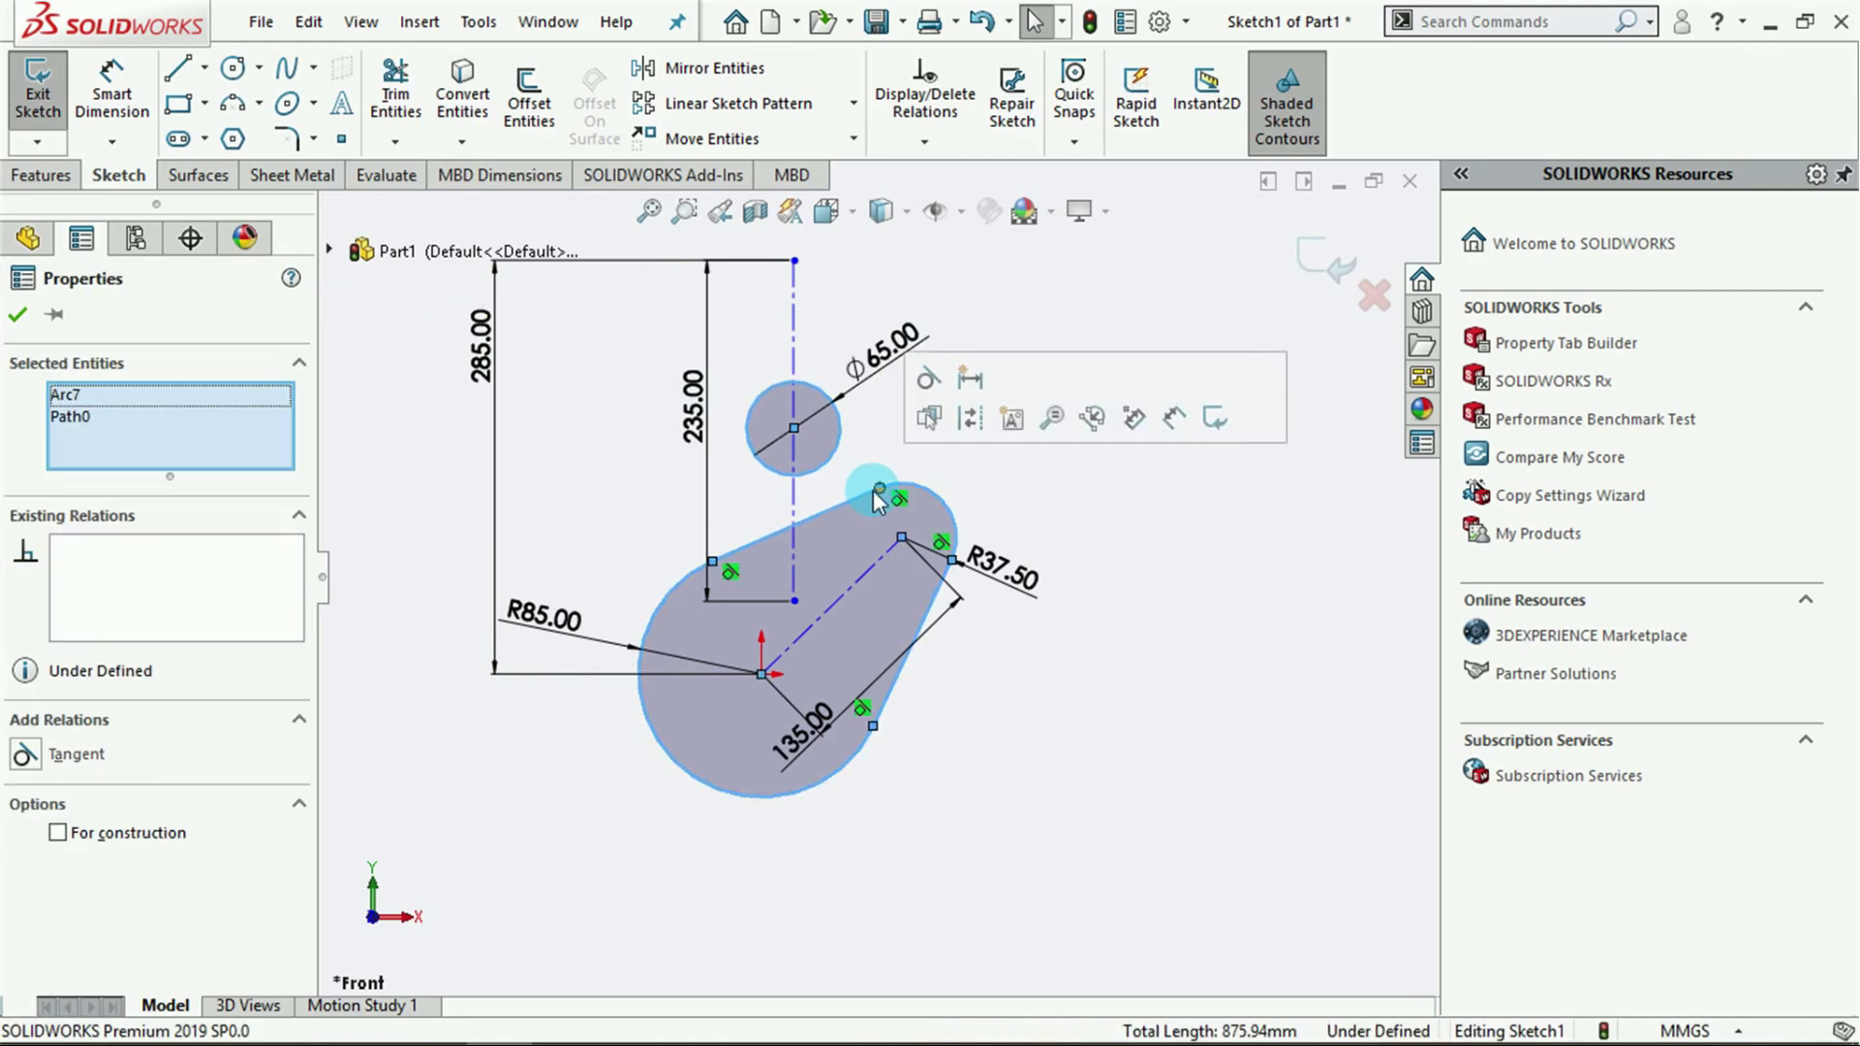
click(925, 381)
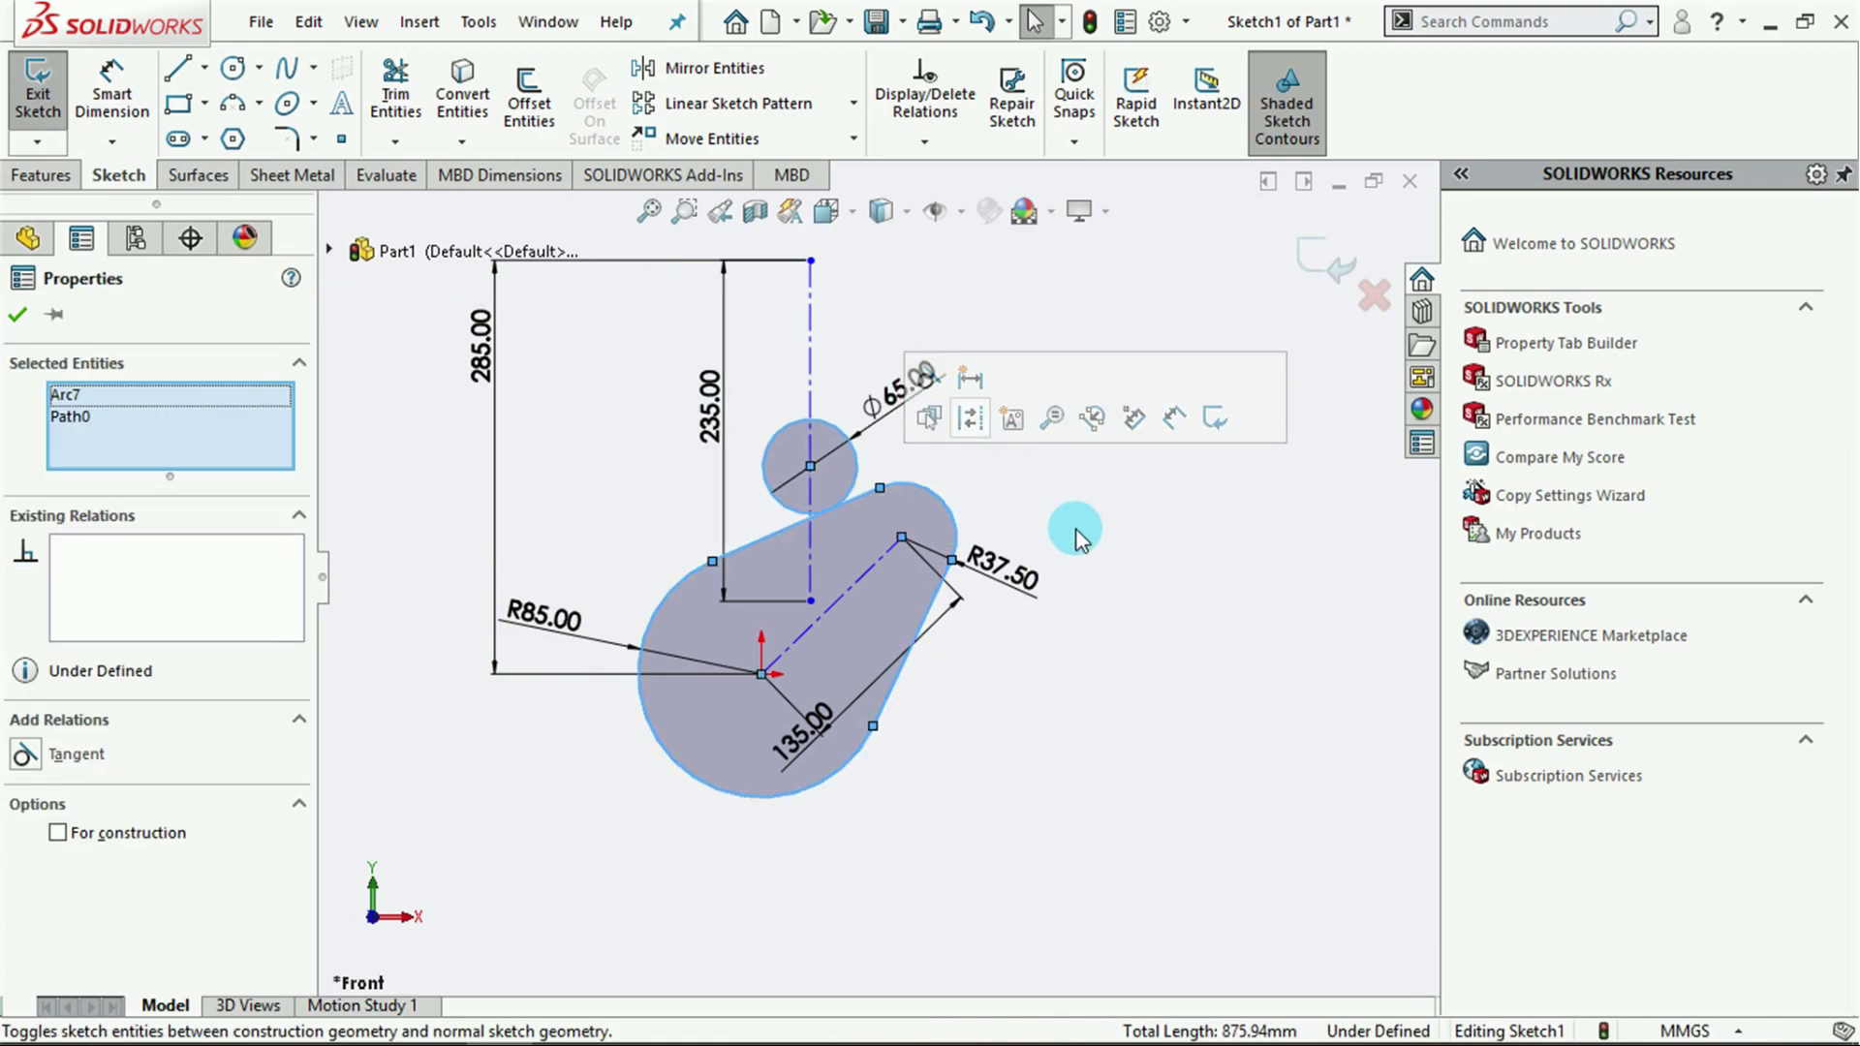
click(1204, 528)
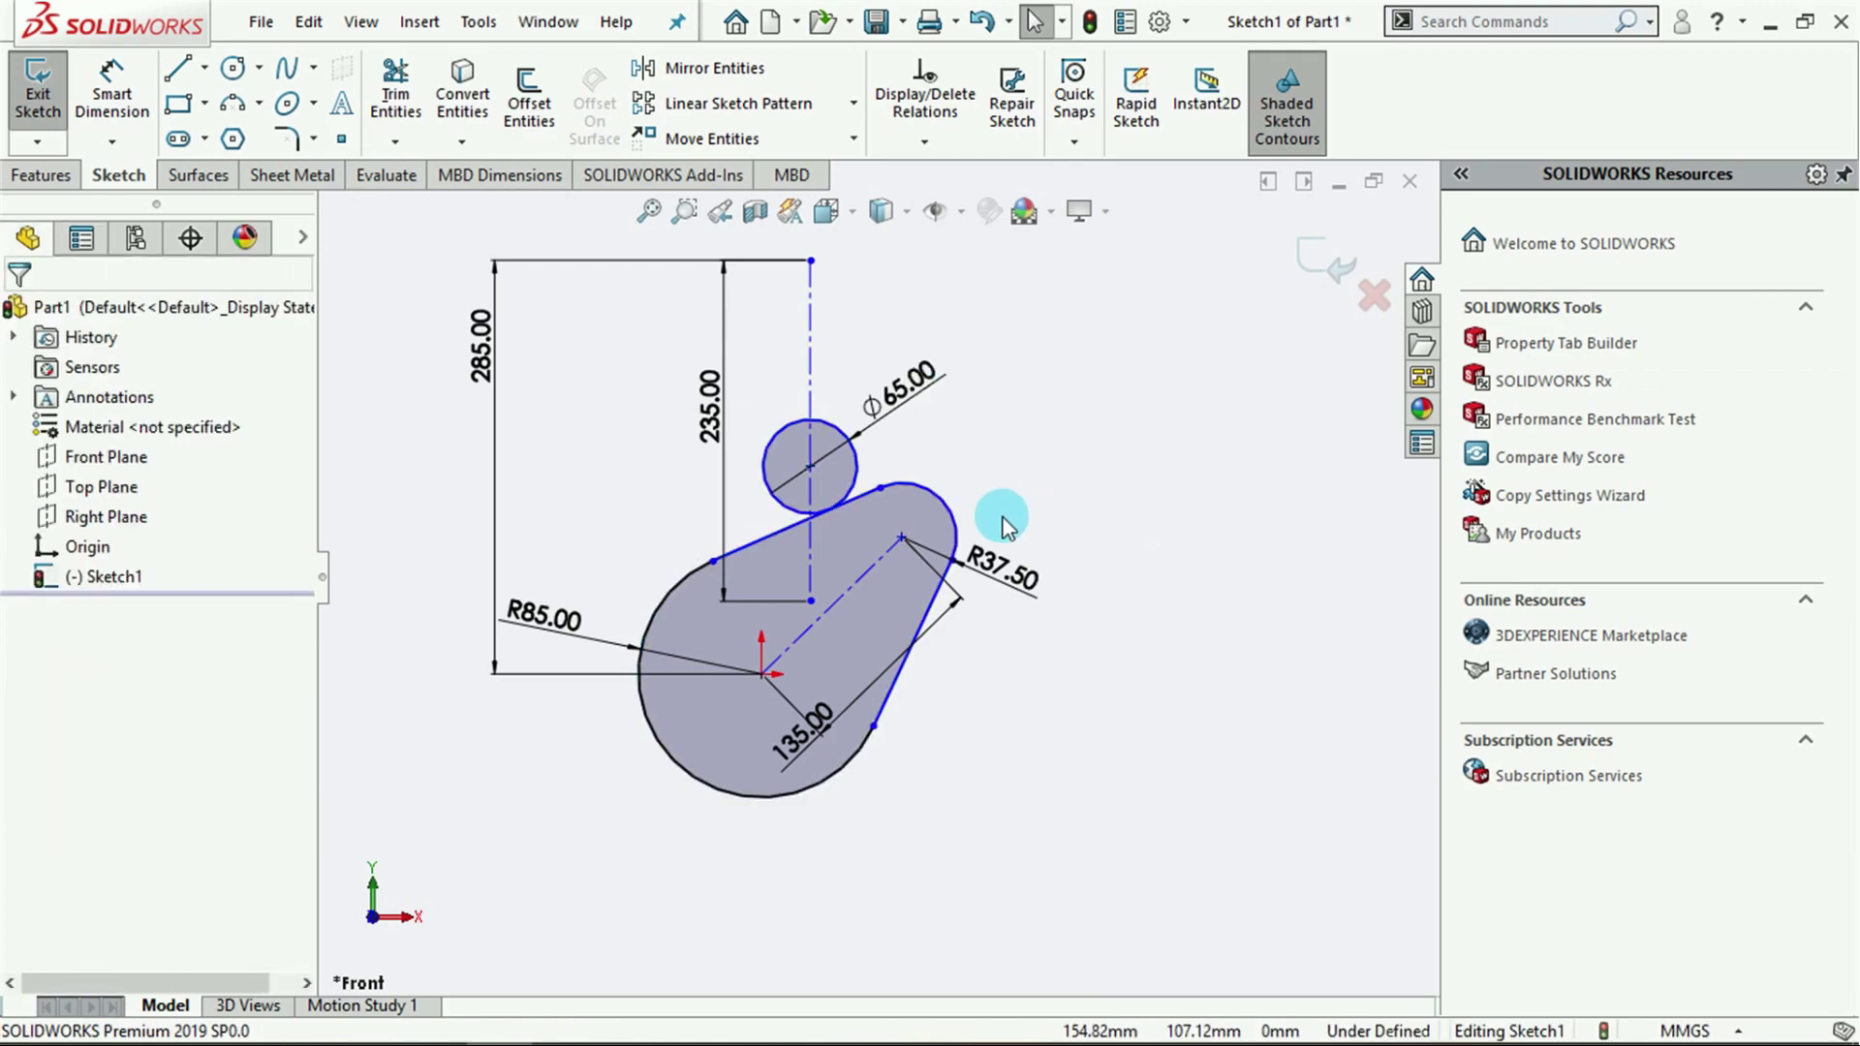
click(932, 525)
Rotate the cam path until its R37.50 lobe points right, then dismiss the invalid-drag warning.
click(905, 494)
drag(906, 494, 643, 387)
click(884, 496)
mouse_move(883, 496)
mouse_down()
mouse_move(863, 469)
mouse_move(747, 432)
mouse_move(572, 420)
mouse_move(616, 426)
mouse_up()
click(835, 465)
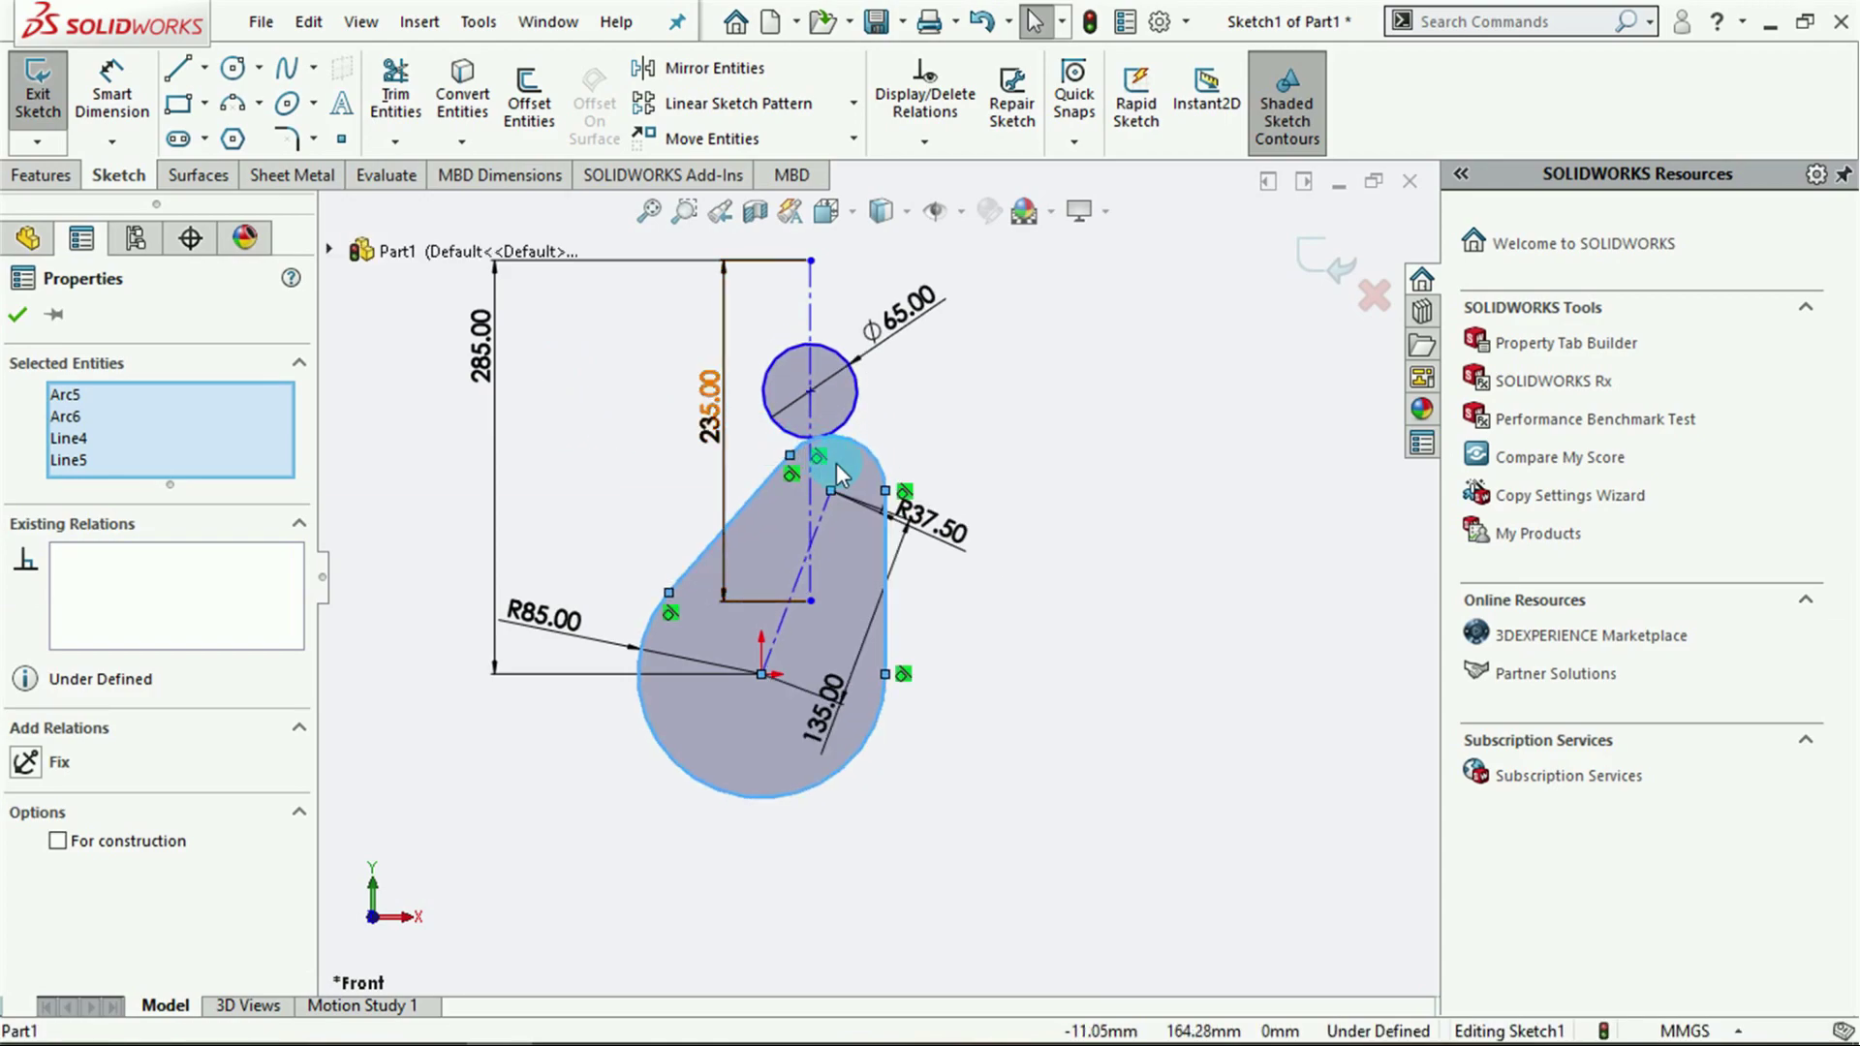
mouse_move(857, 469)
mouse_down()
mouse_move(699, 431)
mouse_move(540, 444)
mouse_move(794, 492)
mouse_move(685, 499)
mouse_move(532, 552)
mouse_move(378, 706)
mouse_move(759, 701)
mouse_move(734, 706)
mouse_move(804, 735)
mouse_move(921, 693)
mouse_move(758, 741)
mouse_move(631, 560)
mouse_move(664, 491)
mouse_move(783, 632)
mouse_up()
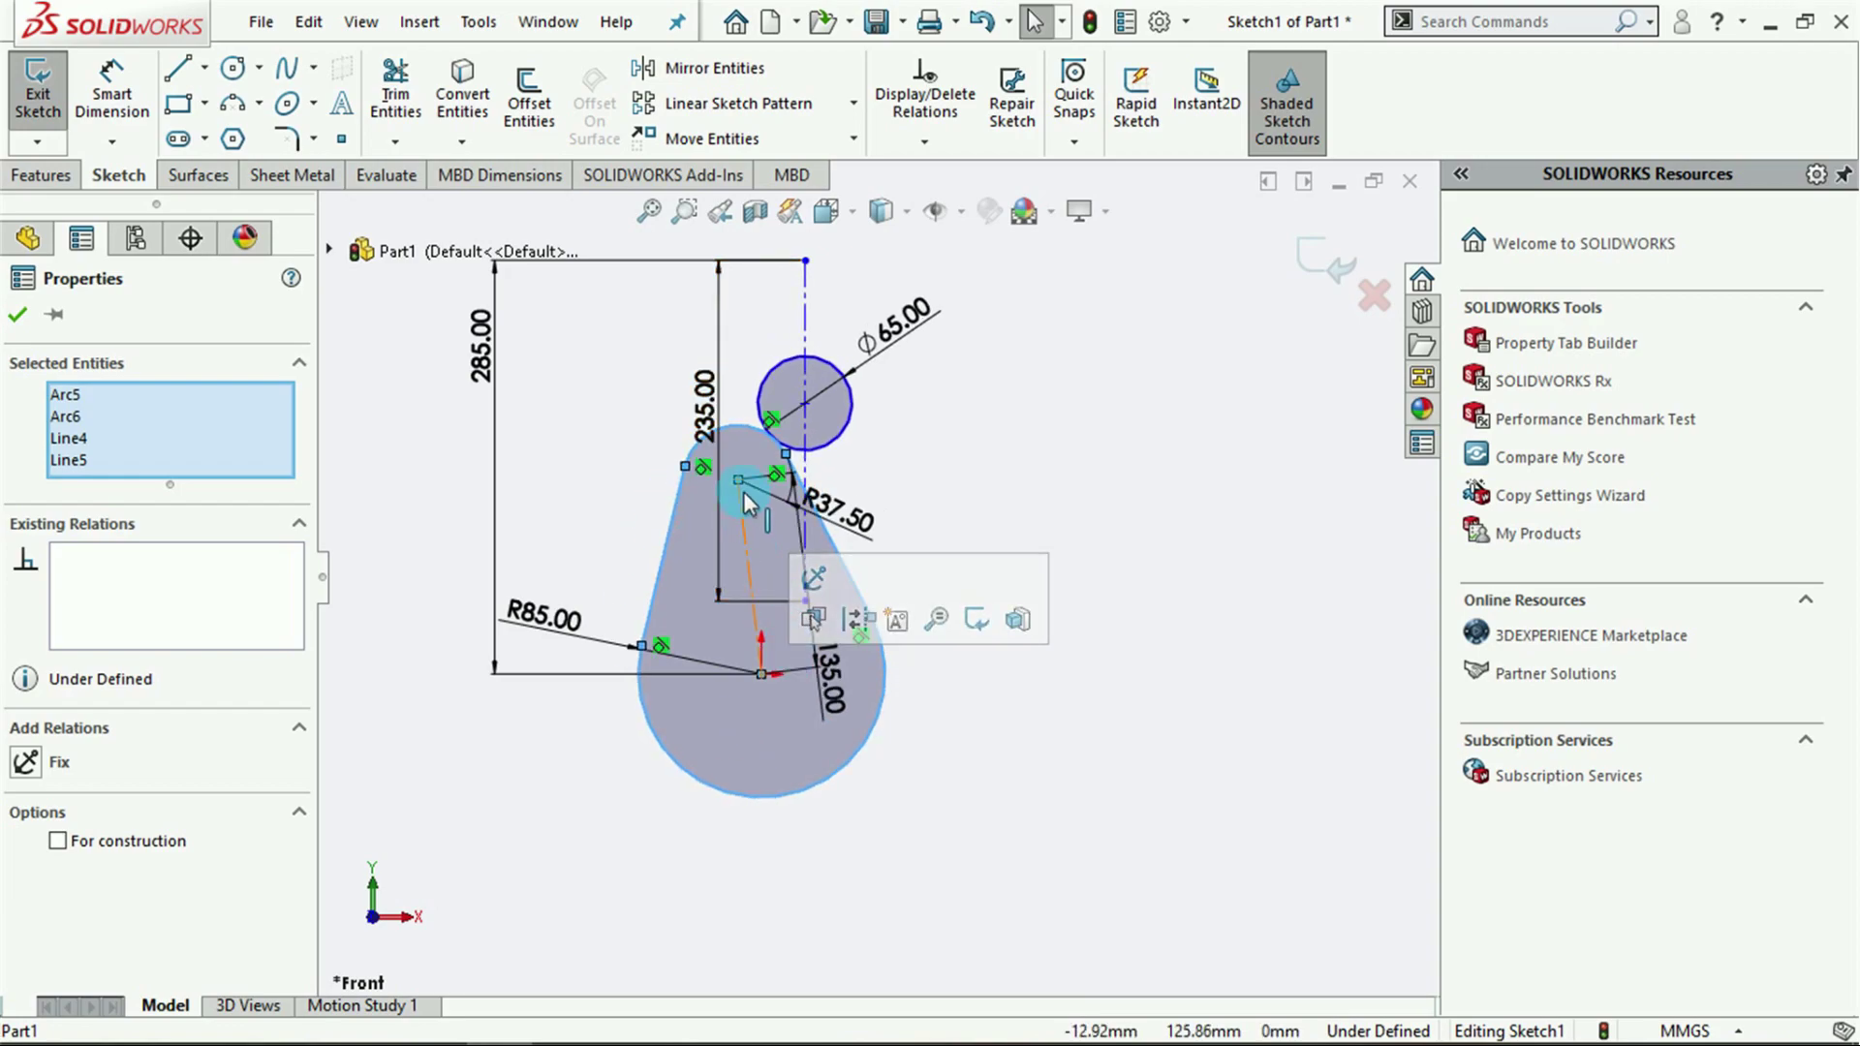
mouse_move(738, 481)
mouse_down()
mouse_move(700, 485)
mouse_move(632, 561)
mouse_move(628, 780)
mouse_move(821, 804)
mouse_move(903, 631)
mouse_move(909, 504)
mouse_move(765, 416)
mouse_move(631, 472)
mouse_move(594, 699)
mouse_move(823, 786)
mouse_move(893, 537)
mouse_move(767, 457)
mouse_move(586, 659)
mouse_move(739, 851)
mouse_move(910, 682)
mouse_move(863, 474)
mouse_move(614, 500)
mouse_move(601, 788)
mouse_move(845, 678)
mouse_move(742, 494)
mouse_move(607, 613)
mouse_move(778, 763)
mouse_move(810, 591)
mouse_move(670, 544)
mouse_move(594, 817)
mouse_move(829, 665)
mouse_move(738, 531)
mouse_move(603, 675)
mouse_move(790, 714)
mouse_move(732, 527)
mouse_move(827, 509)
mouse_move(925, 799)
mouse_move(605, 749)
mouse_move(712, 541)
mouse_move(578, 573)
mouse_move(799, 726)
mouse_move(786, 489)
mouse_move(857, 499)
mouse_move(945, 847)
mouse_move(754, 911)
mouse_move(672, 873)
mouse_move(791, 832)
mouse_move(862, 700)
mouse_move(865, 641)
mouse_move(833, 504)
mouse_move(765, 426)
mouse_up()
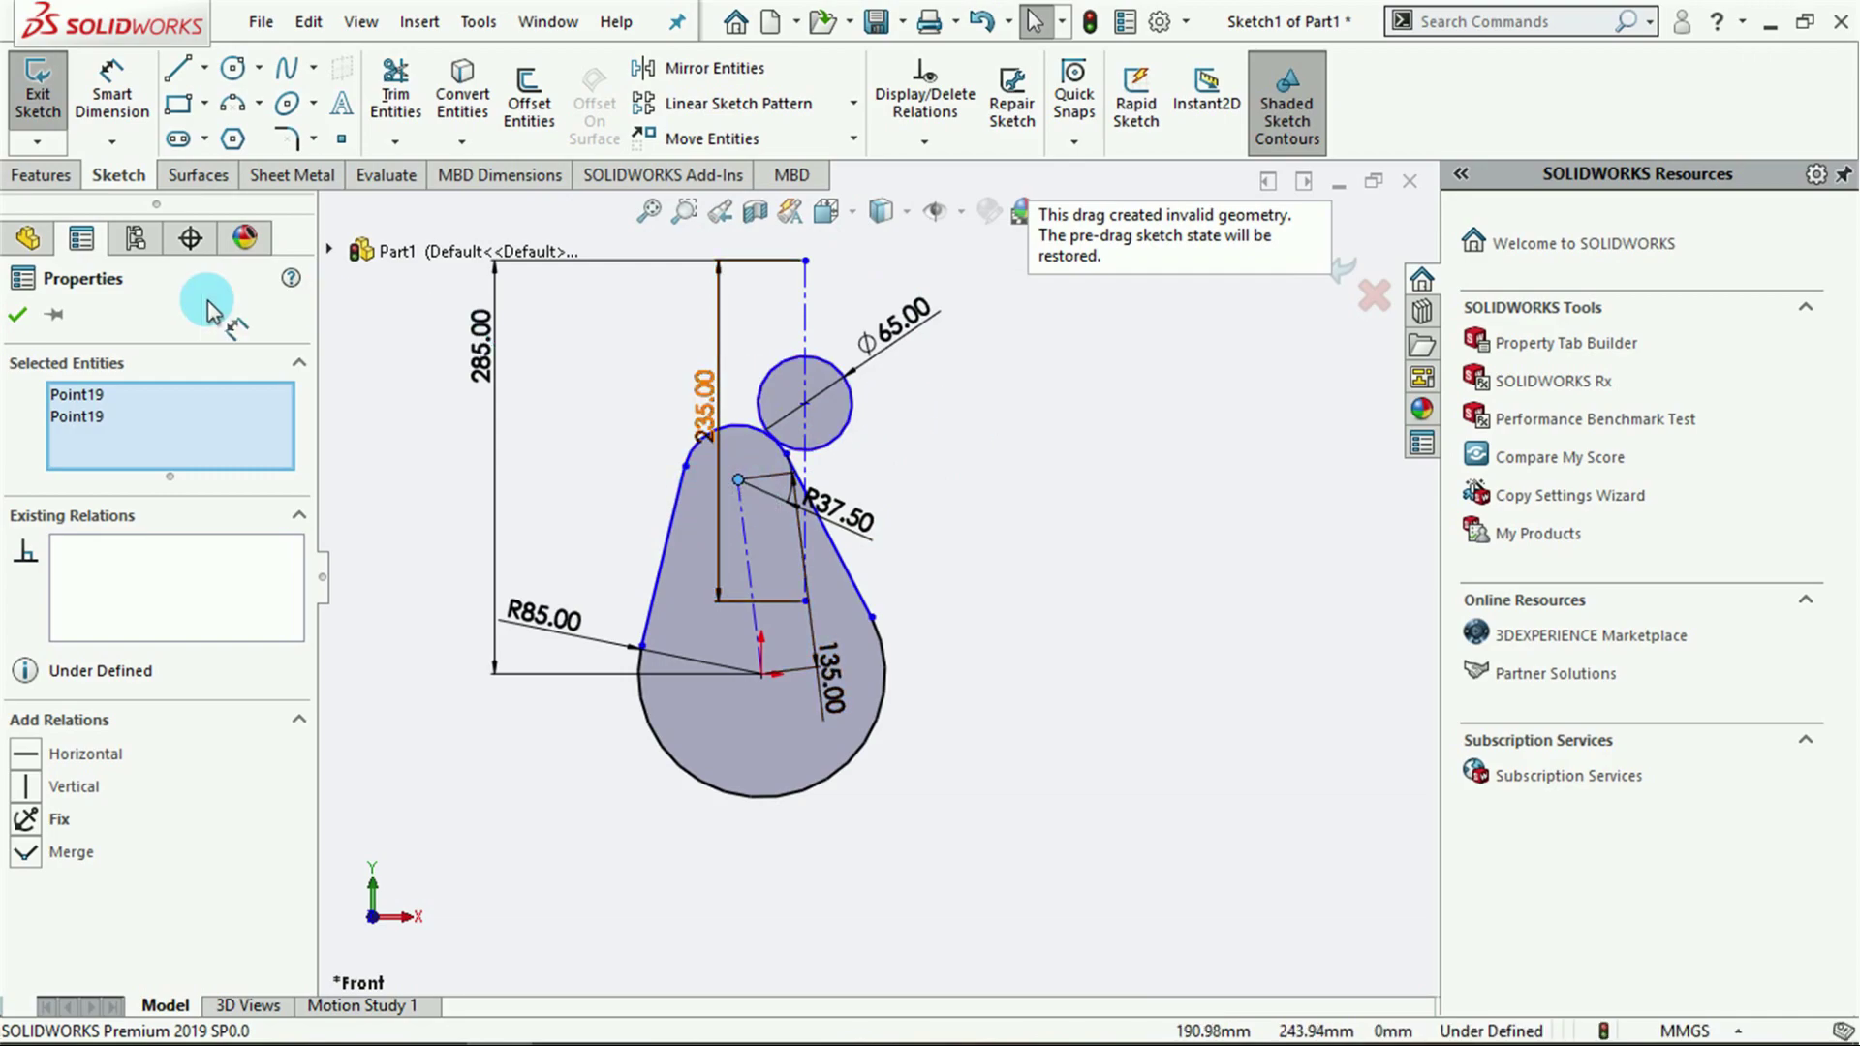
click(18, 315)
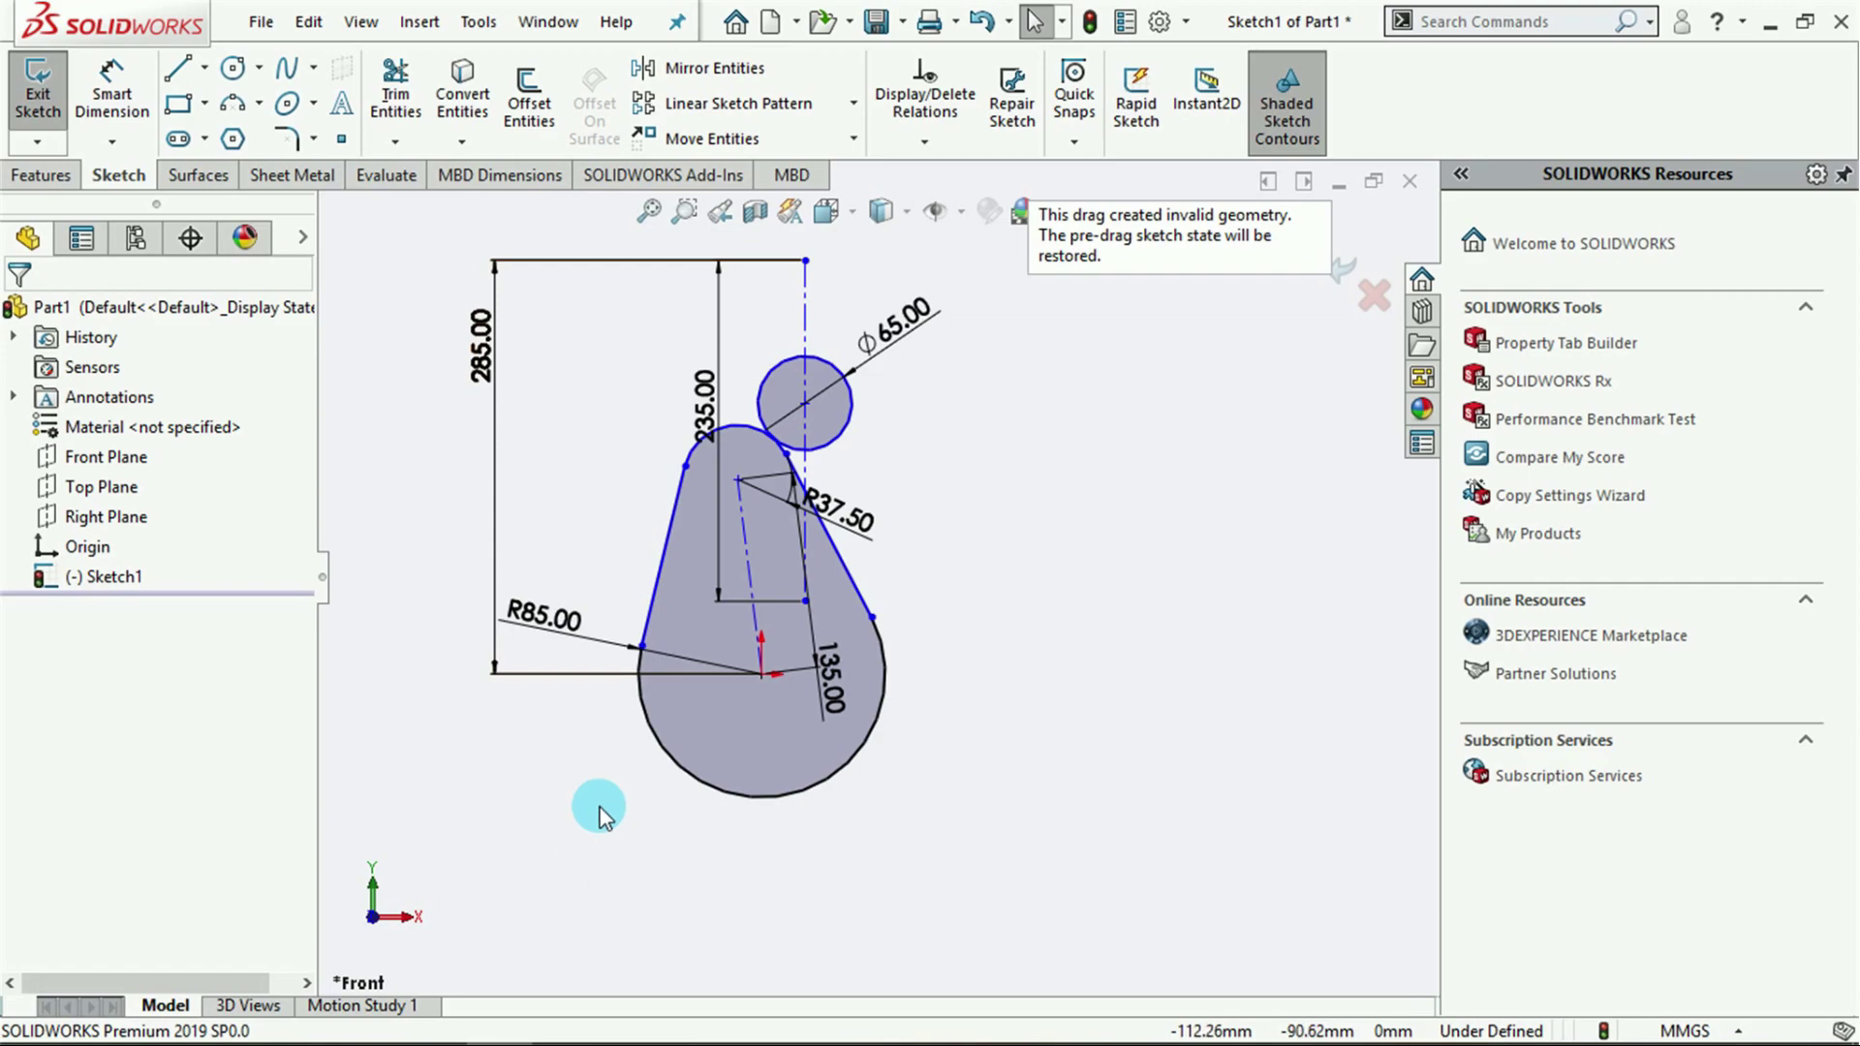
click(980, 523)
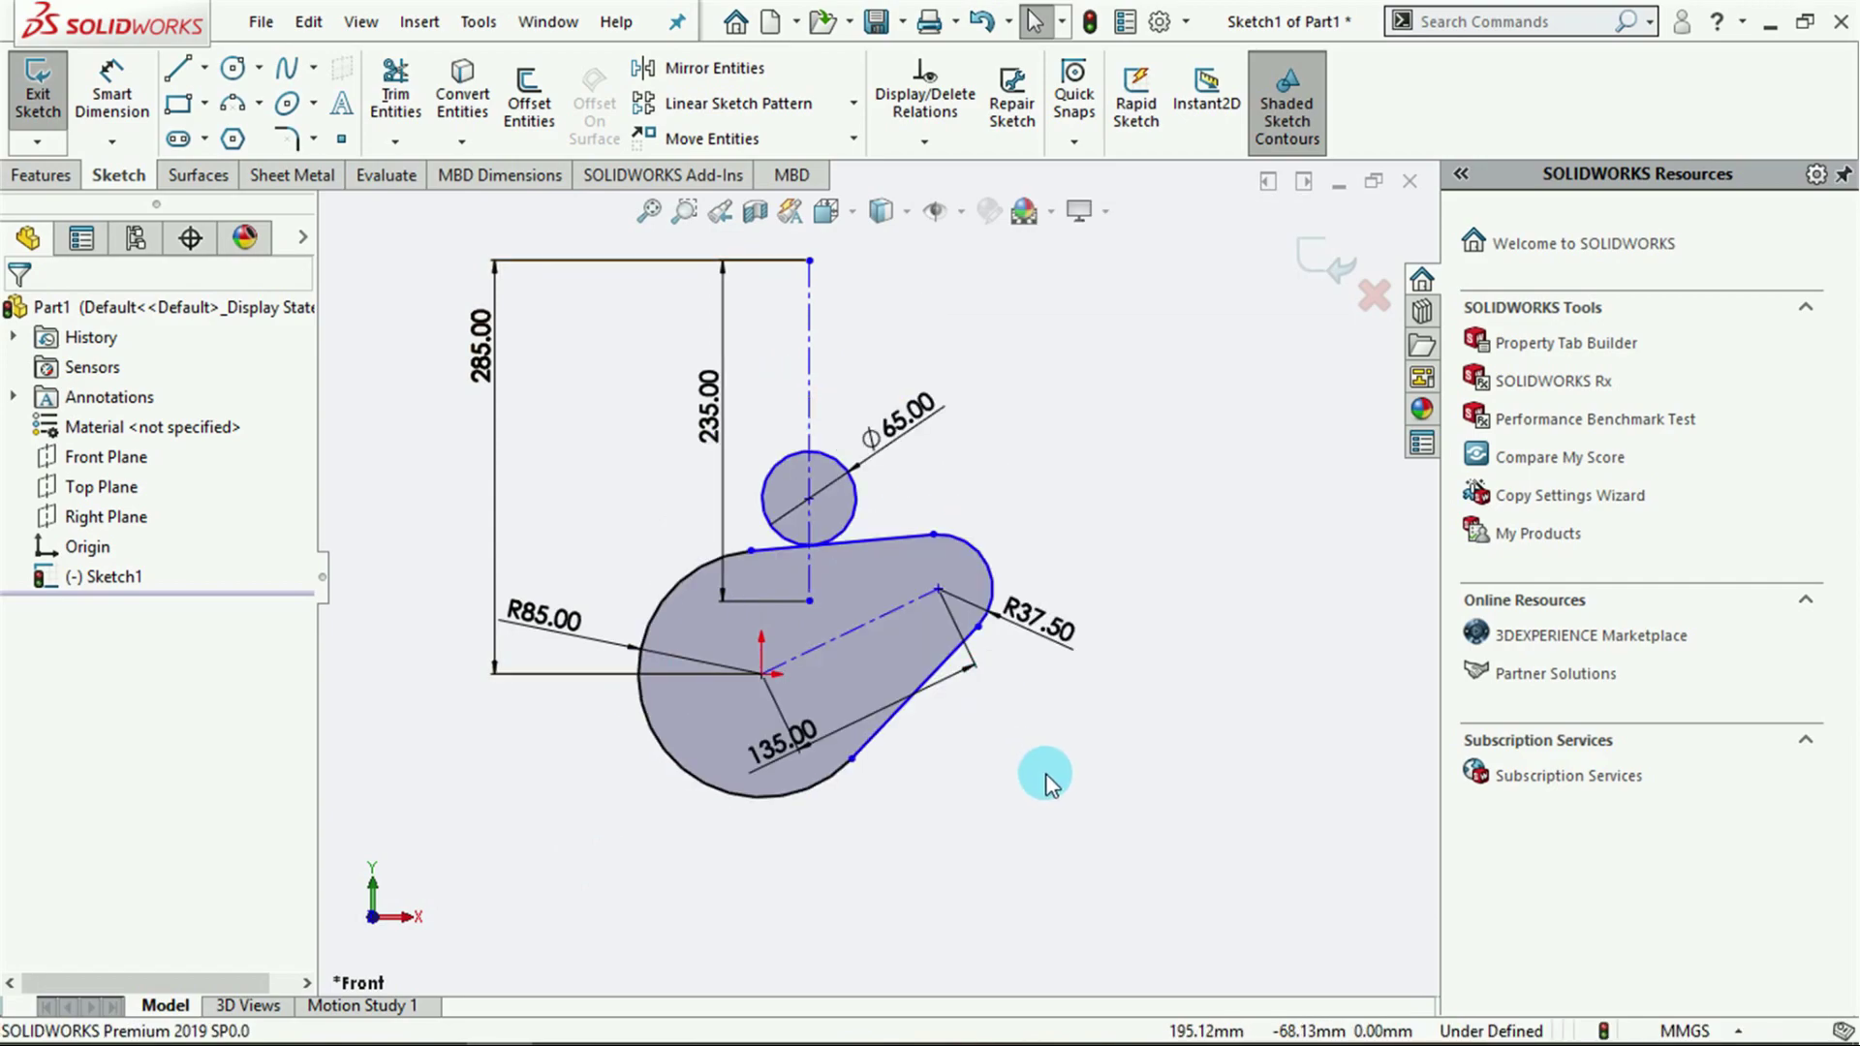